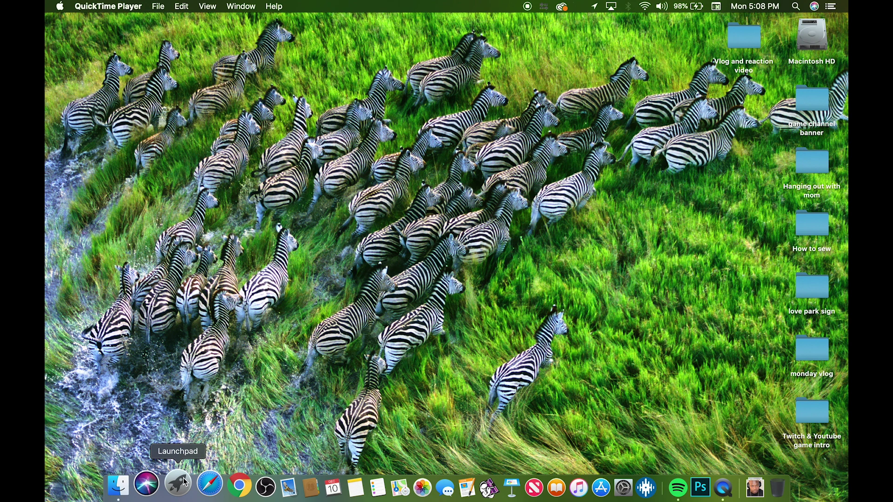
# - Launch Silhouette Studio from the installed applications
pyautogui.click(184, 484)
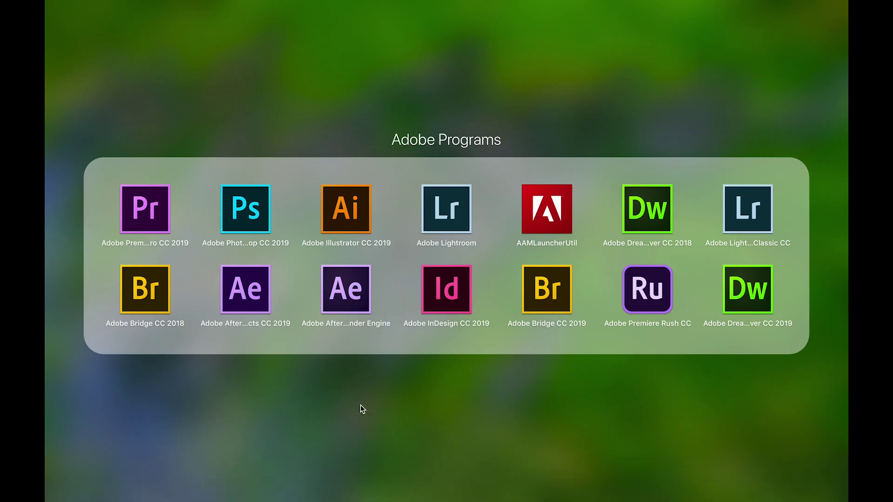
pyautogui.click(361, 396)
pyautogui.hscroll(3, 579, 338)
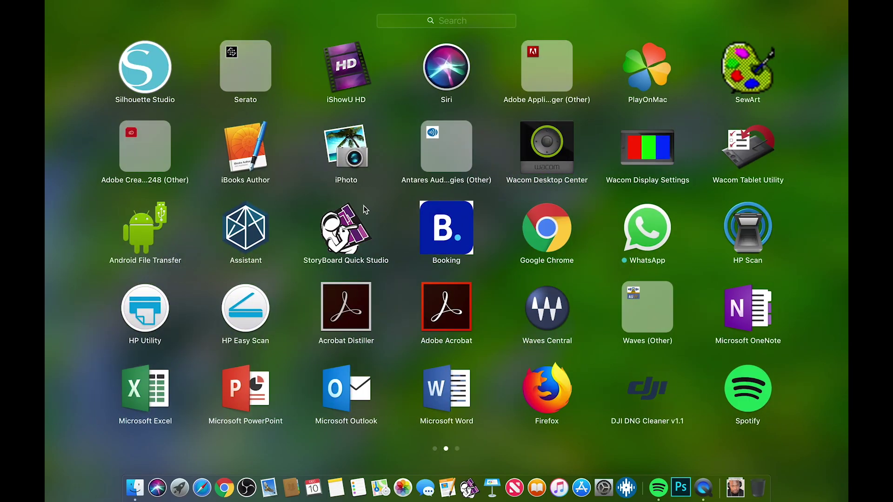
pyautogui.click(166, 74)
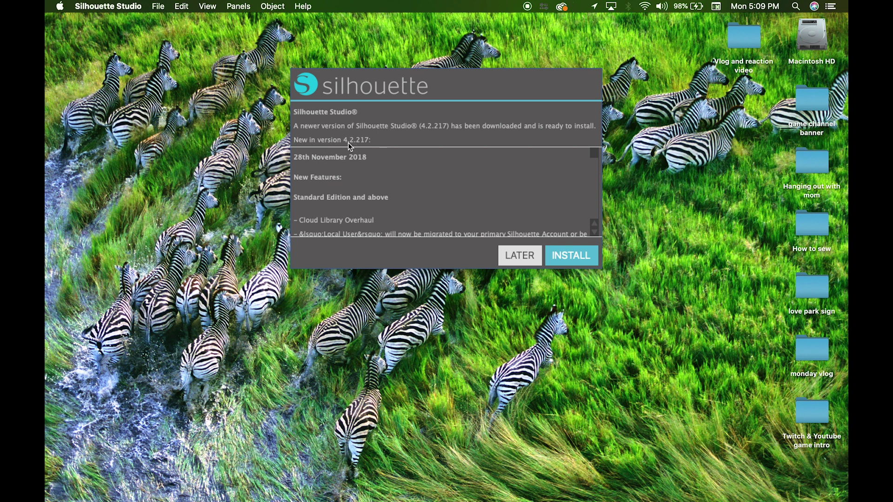
# - Postpone the Silhouette Studio update and agree to the beta version's performance data collection
pyautogui.click(521, 255)
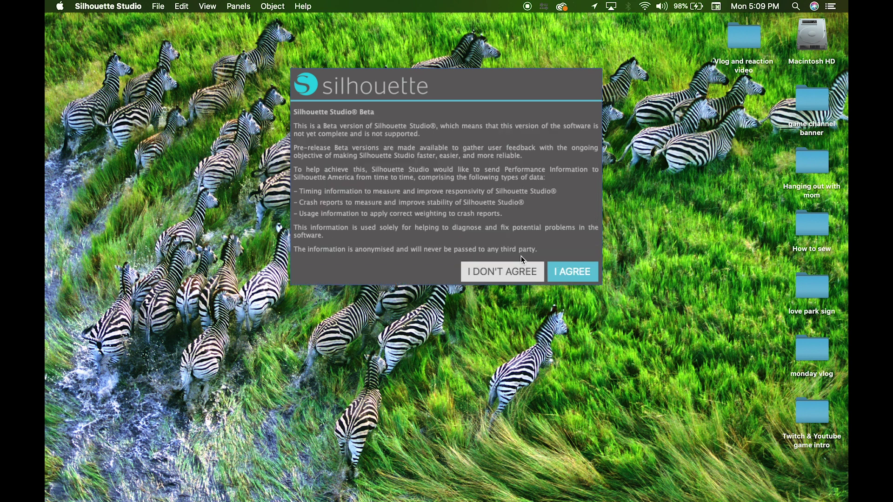
pyautogui.click(576, 274)
pyautogui.click(568, 204)
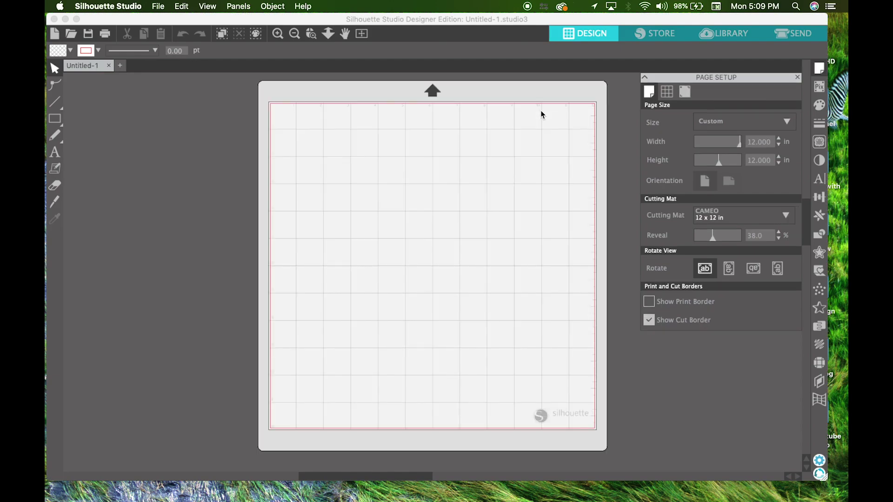
# - Add the text "YOU" near the mat's upper-left corner
pyautogui.moveTo(61, 122)
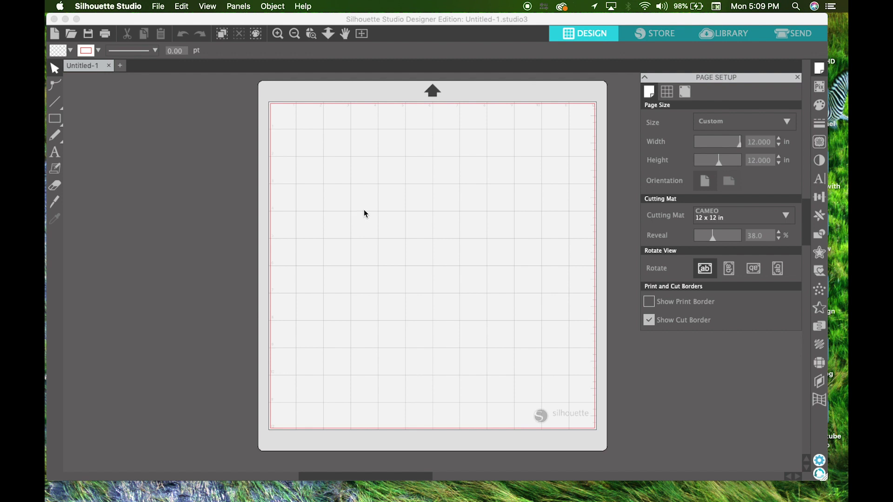
pyautogui.click(57, 158)
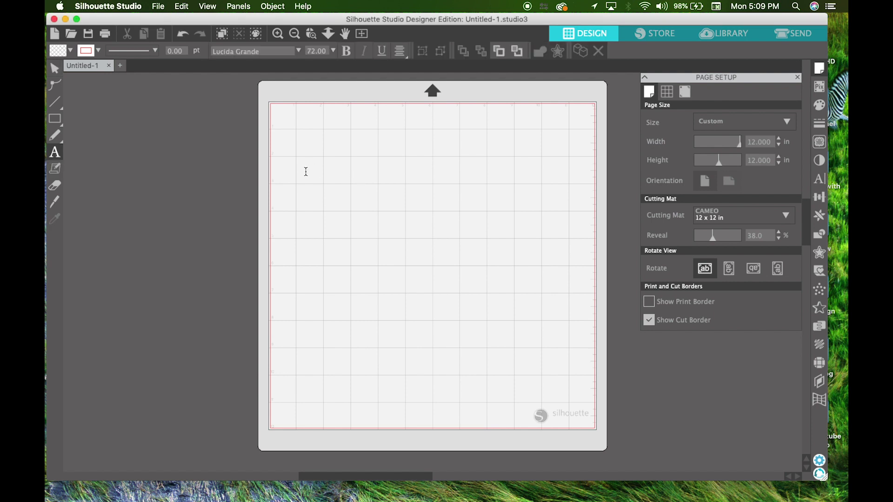
pyautogui.click(305, 171)
pyautogui.write('YOU')
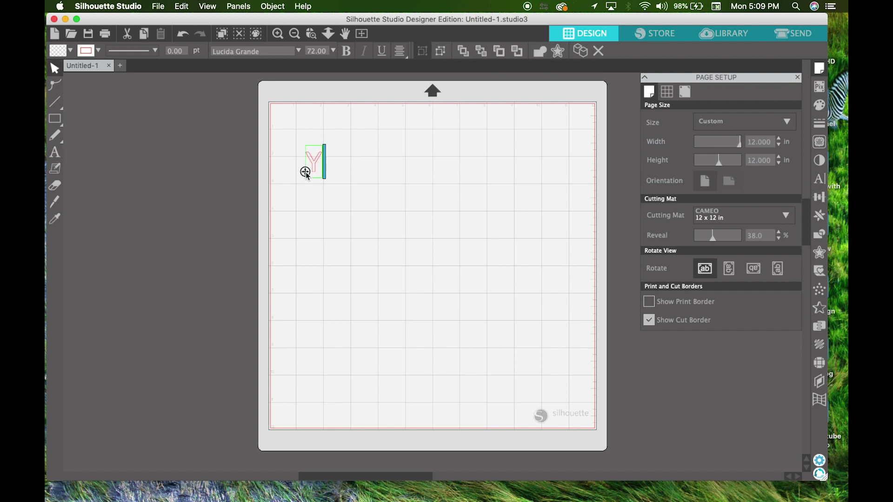
pyautogui.click(370, 199)
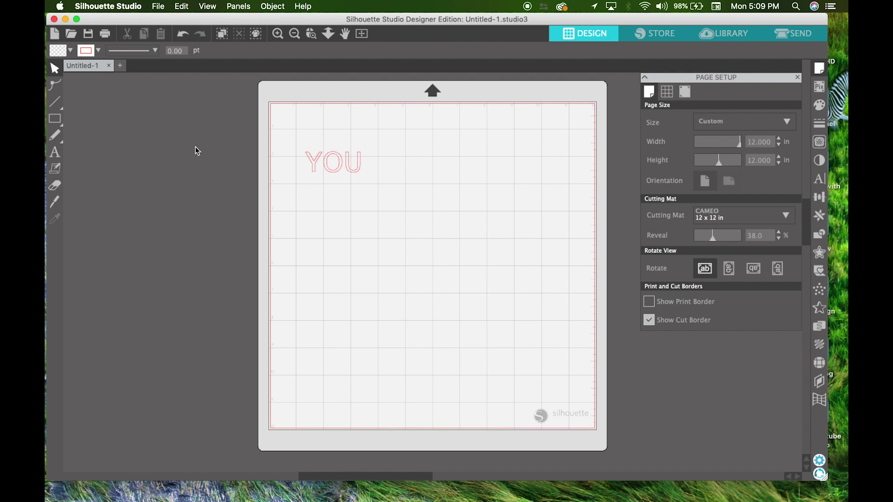
# - Add a separate text object reading "Tube" below "YOU" on the mat
pyautogui.click(54, 152)
pyautogui.click(320, 239)
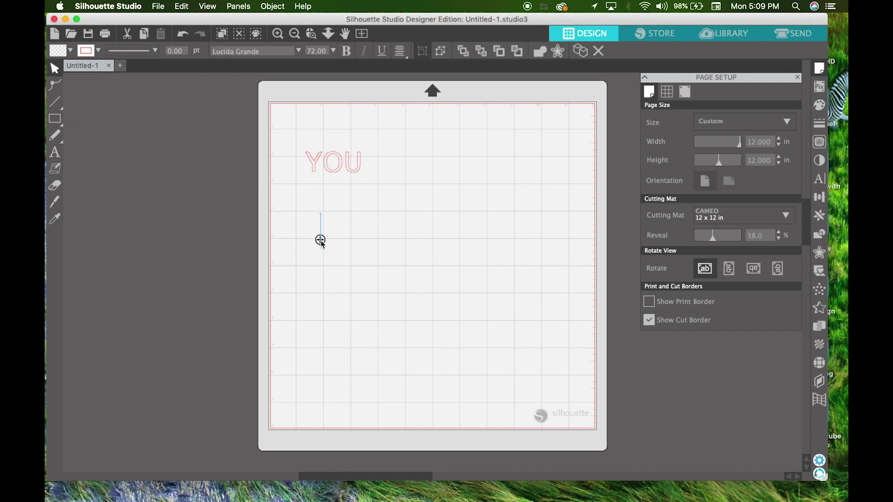
pyautogui.write('Tube')
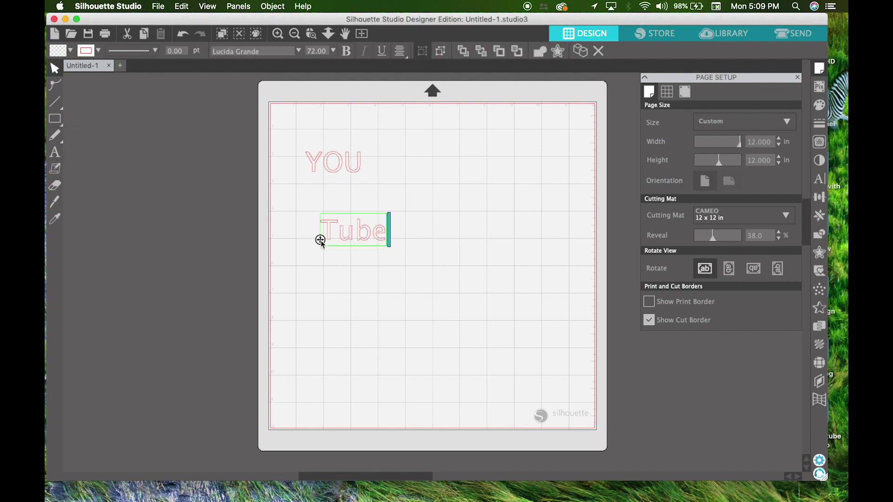
pyautogui.click(358, 168)
pyautogui.doubleClick(360, 166)
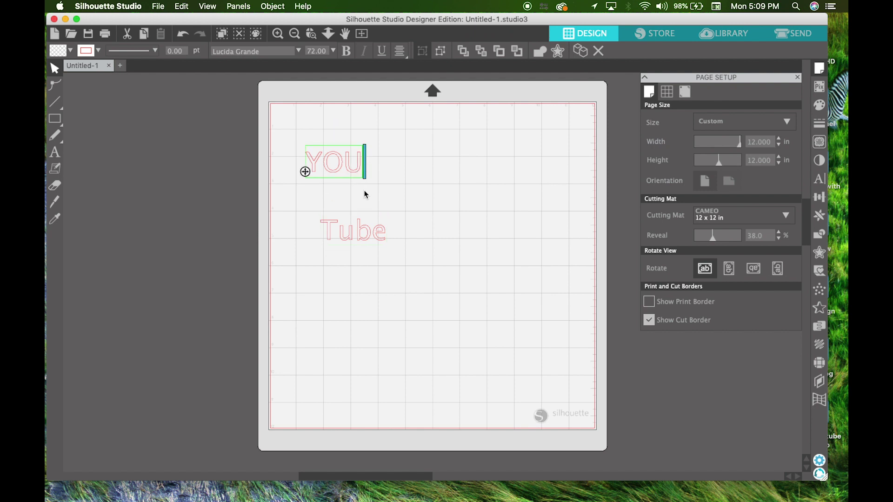
pyautogui.click(371, 230)
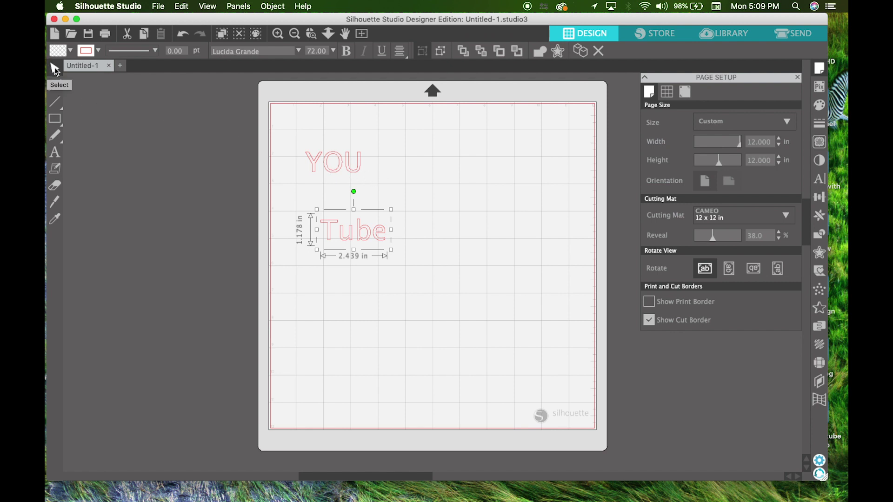
# - Add another text object reading "You" in the upper-right area of the mat
pyautogui.click(56, 152)
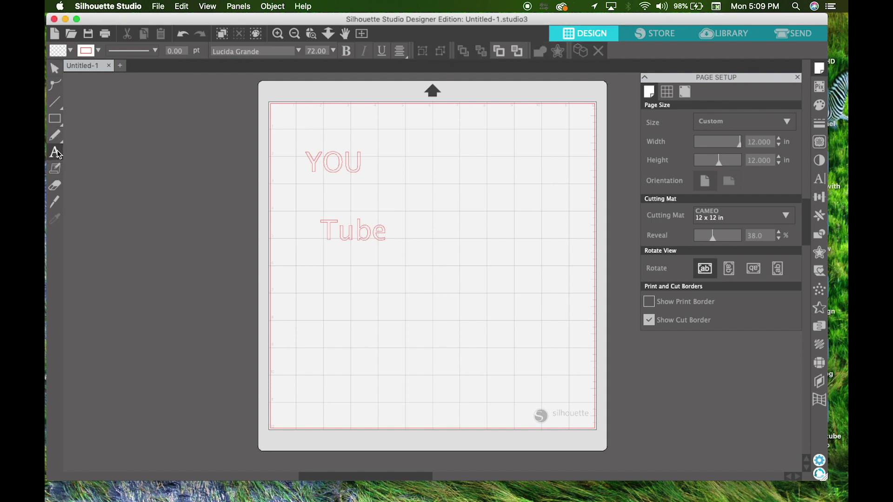
pyautogui.click(56, 152)
pyautogui.click(450, 181)
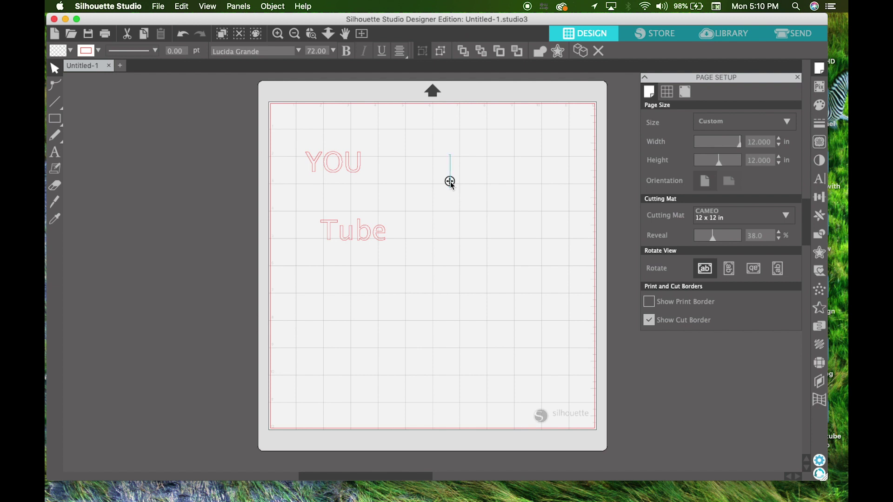
pyautogui.write('You')
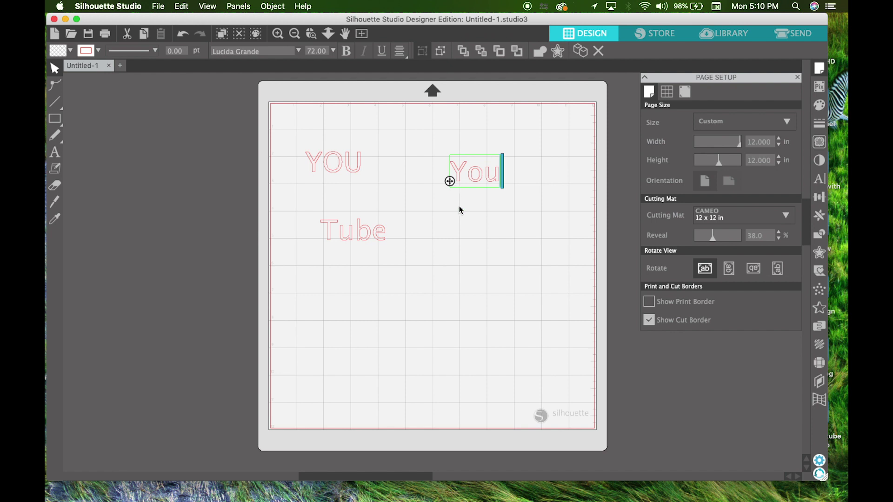
pyautogui.click(476, 225)
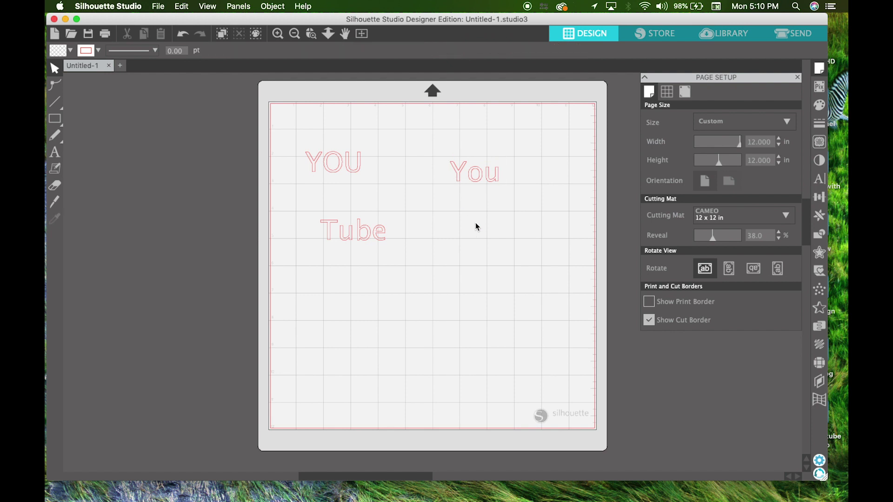
# - Retype the all-capitals "YOU" text above "Tube" as "You"
pyautogui.click(365, 230)
pyautogui.click(347, 168)
pyautogui.click(355, 170)
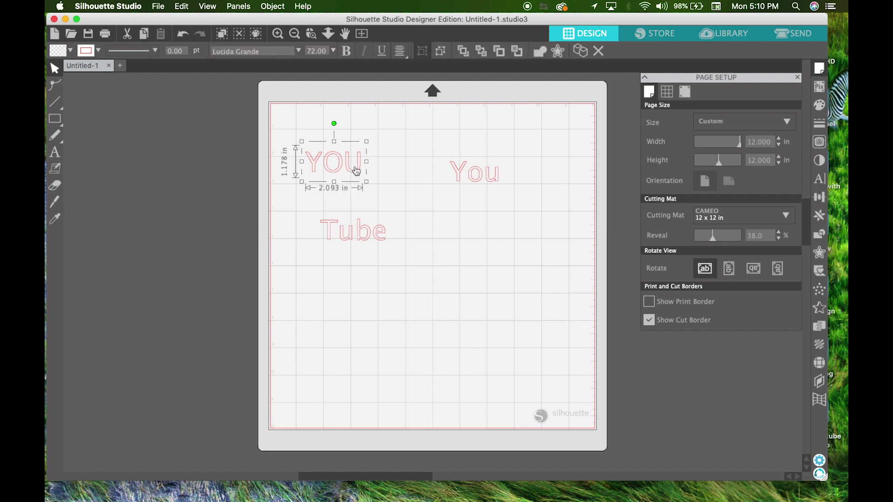
pyautogui.click(471, 184)
pyautogui.click(334, 171)
pyautogui.doubleClick(330, 171)
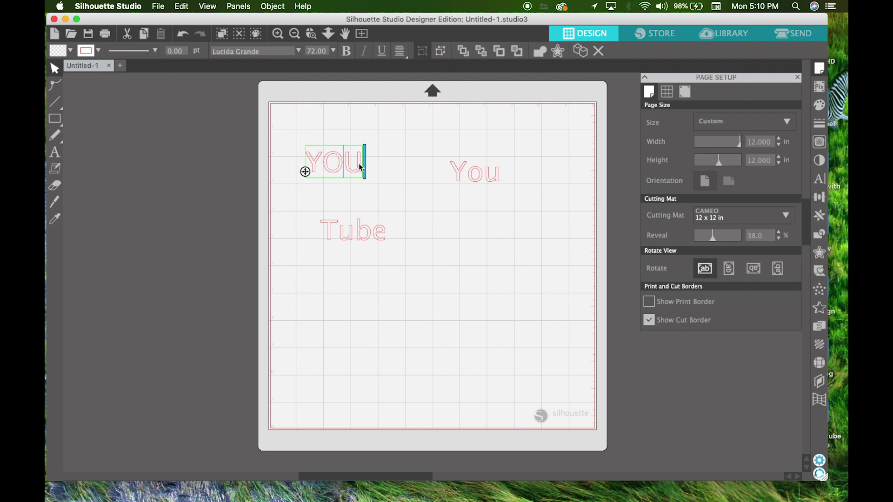
pyautogui.press('BackSpace')
pyautogui.press('BackSpace')
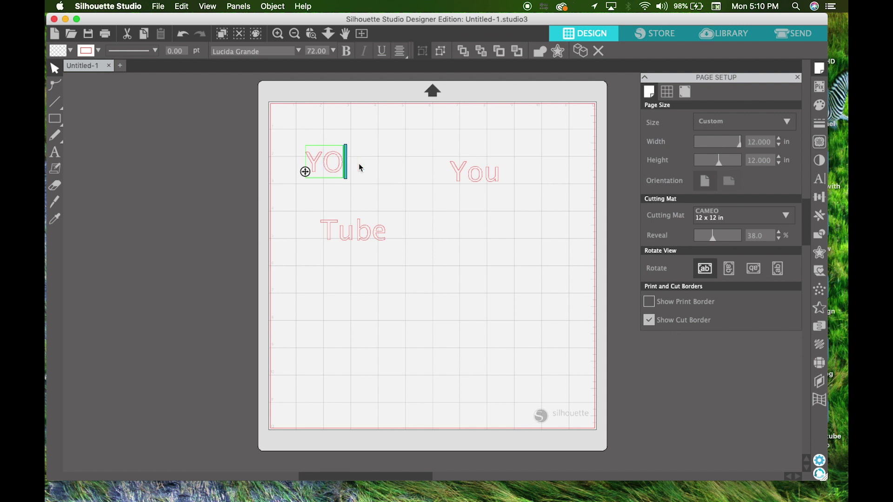
pyautogui.write('ou')
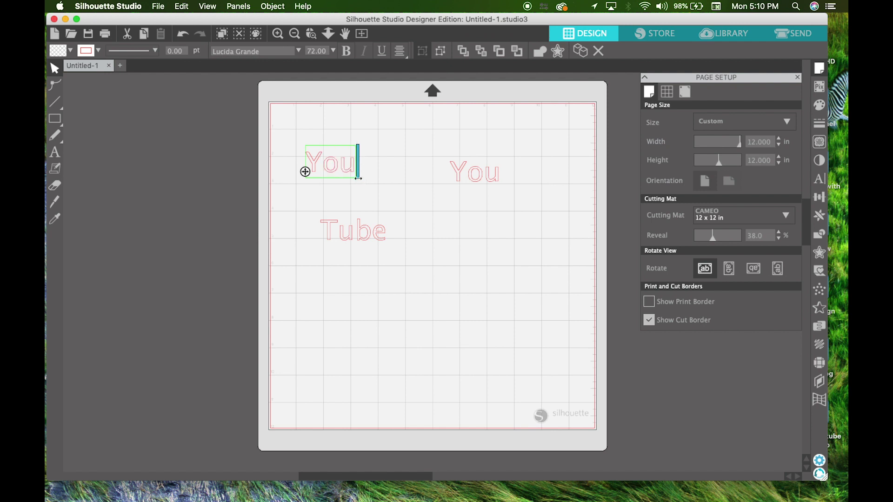
pyautogui.click(383, 182)
pyautogui.click(351, 172)
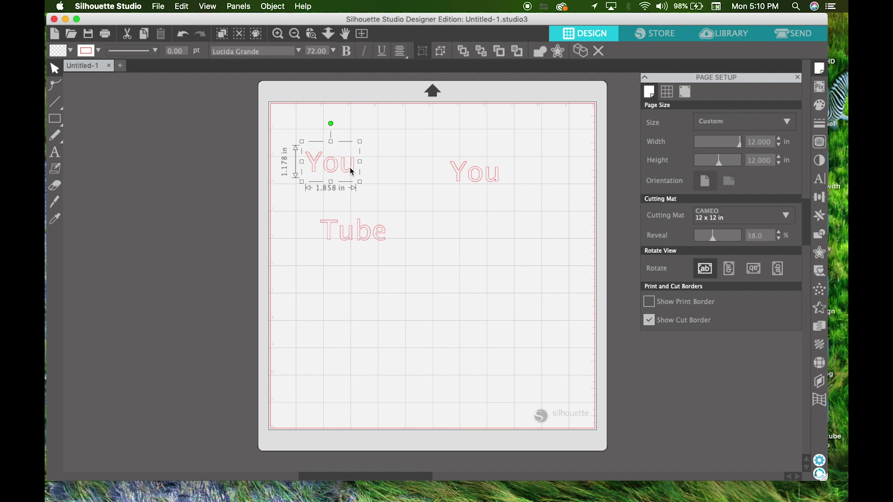
pyautogui.click(403, 183)
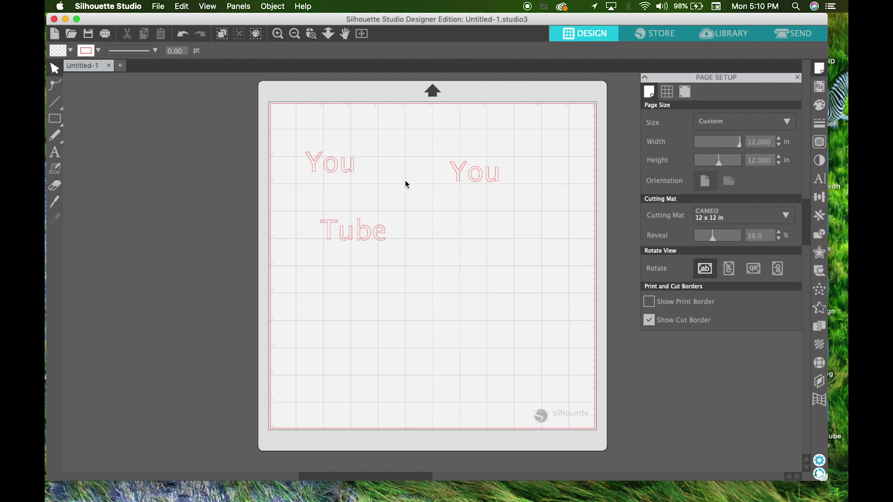
# - Delete the "You" text above "Tube" and move the other "You" text into its place
pyautogui.click(349, 173)
pyautogui.press('Delete')
pyautogui.moveTo(480, 181); pyautogui.dragTo(342, 177)
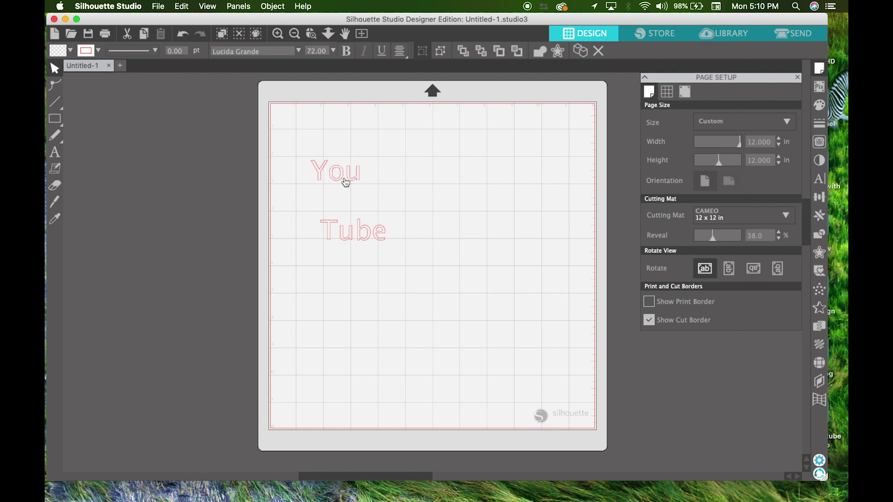
# - Move the "Tube" text up beside "You" so both words sit on roughly the same line
pyautogui.moveTo(370, 236); pyautogui.dragTo(430, 181)
pyautogui.click(423, 181)
pyautogui.click(430, 180)
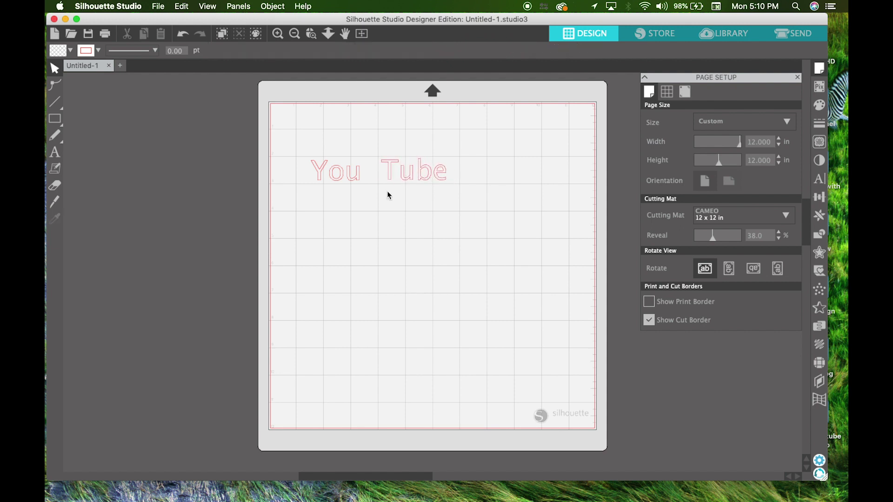
pyautogui.moveTo(424, 186)
pyautogui.mouseDown()
pyautogui.moveTo(436, 196)
pyautogui.moveTo(425, 183)
pyautogui.mouseUp()
pyautogui.click(424, 183)
# - Fill both the "You" and "Tube" texts with solid black
pyautogui.click(356, 183)
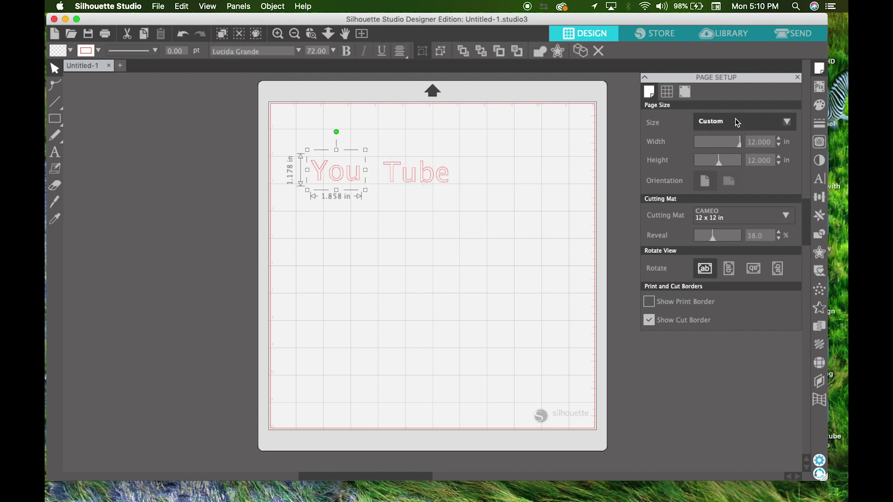
pyautogui.click(819, 105)
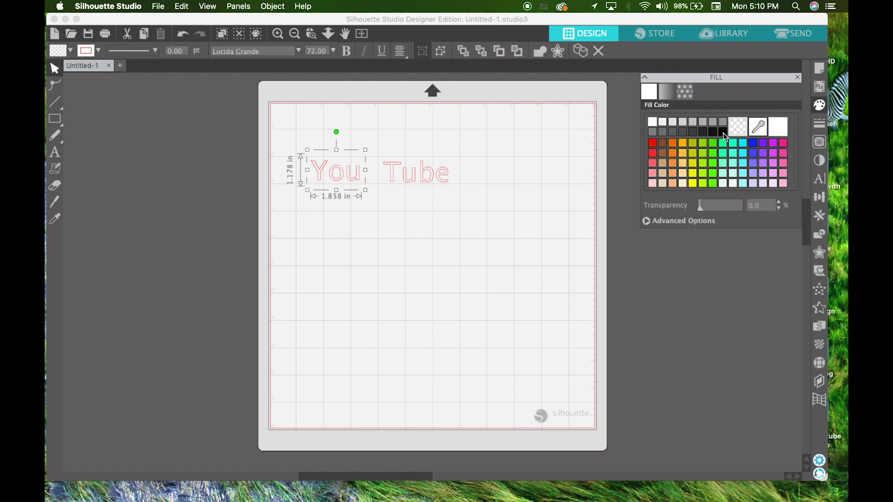
pyautogui.click(722, 132)
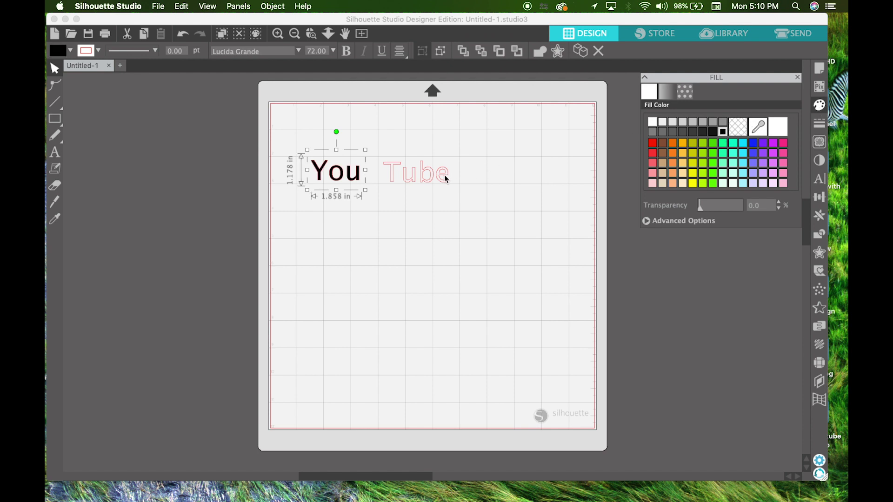
pyautogui.click(445, 178)
pyautogui.click(722, 133)
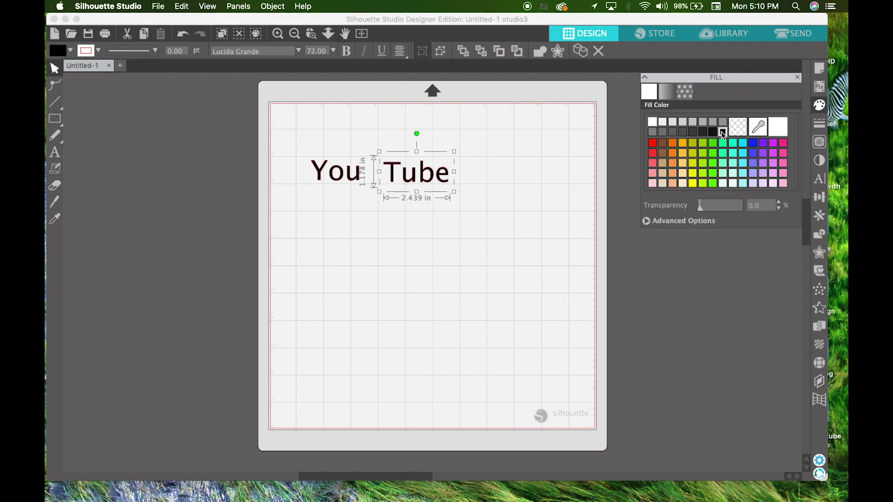
pyautogui.click(398, 228)
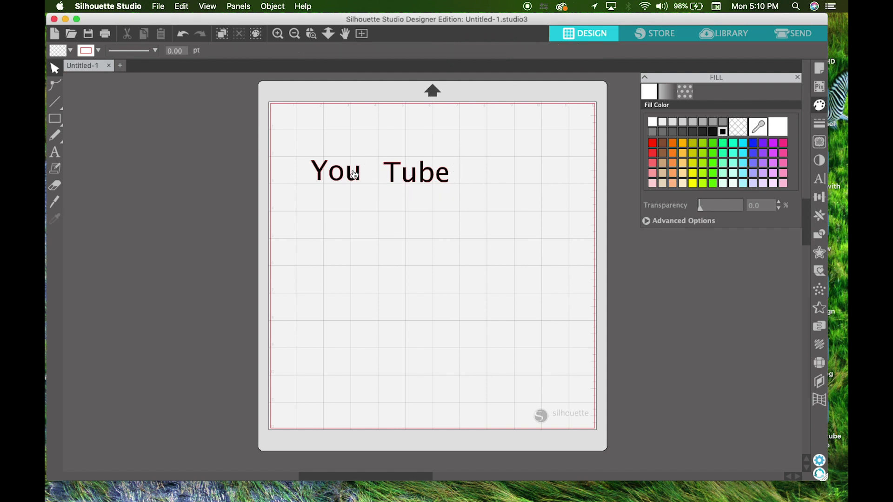
# - Draw a rounded rectangle about 2.64 in wide around the word "Tube"
pyautogui.click(59, 126)
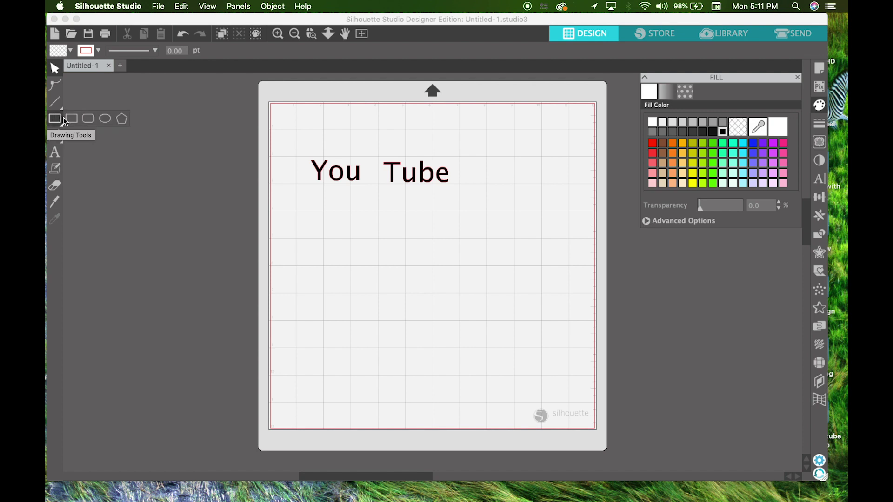
pyautogui.click(88, 119)
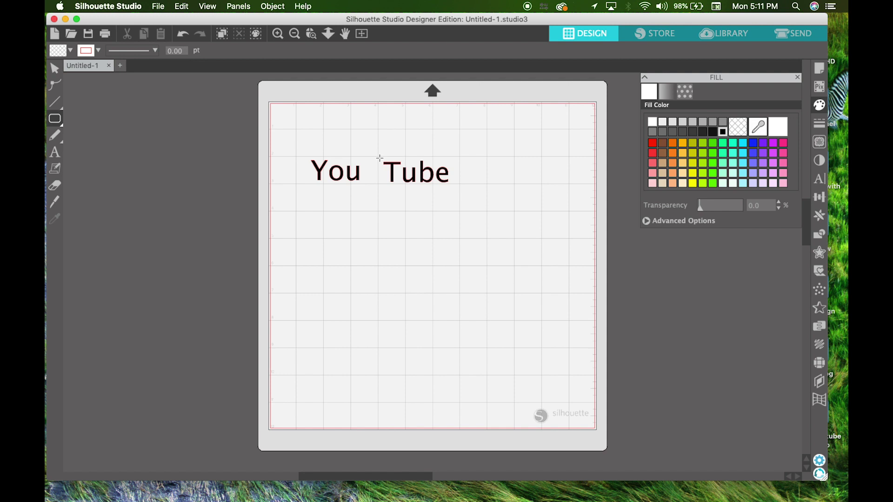
pyautogui.moveTo(378, 158); pyautogui.dragTo(451, 187)
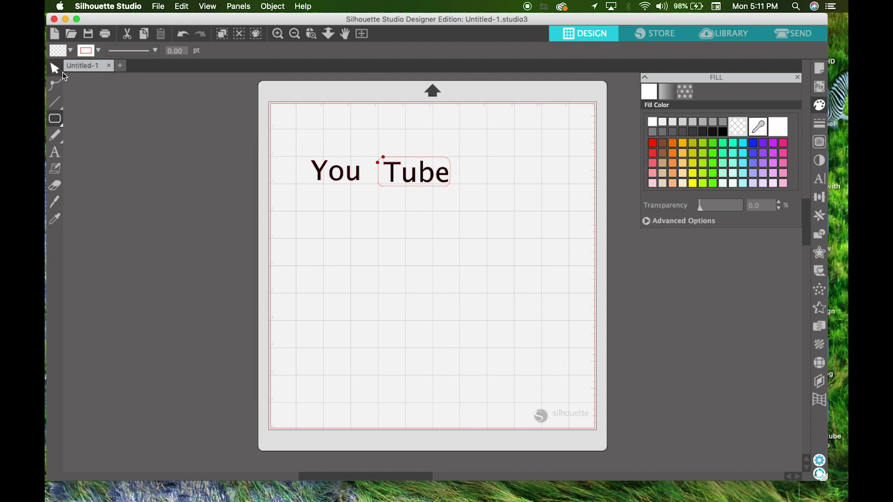
pyautogui.moveTo(411, 132); pyautogui.dragTo(462, 132)
pyautogui.press('Delete')
pyautogui.press('v')
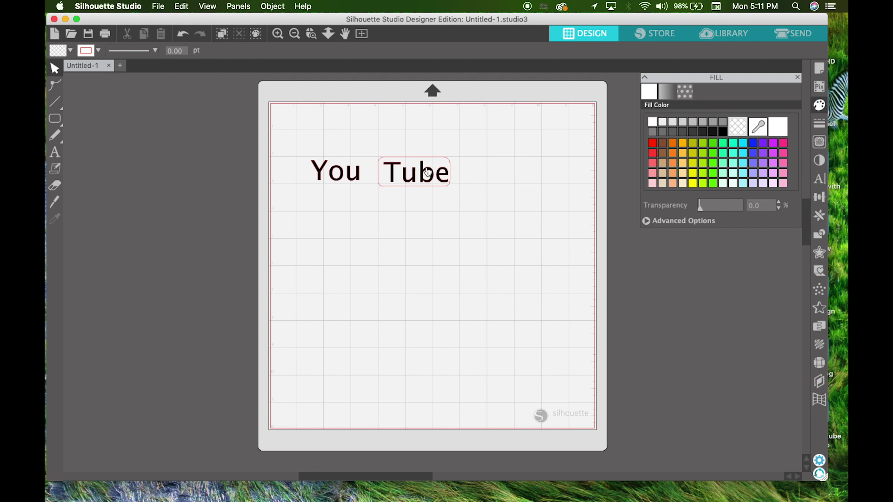
# - Fill the rounded rectangle around "Tube" with solid red and position it over the word
pyautogui.click(448, 161)
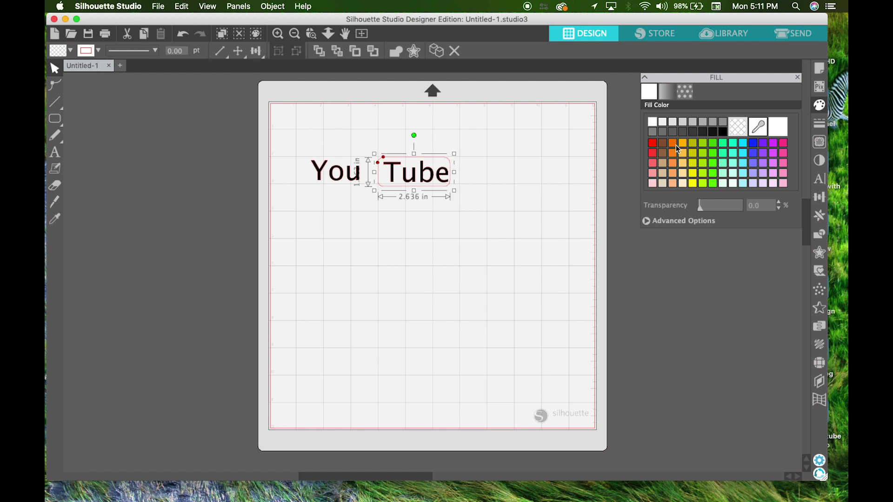
pyautogui.click(652, 145)
pyautogui.moveTo(438, 175); pyautogui.dragTo(442, 176)
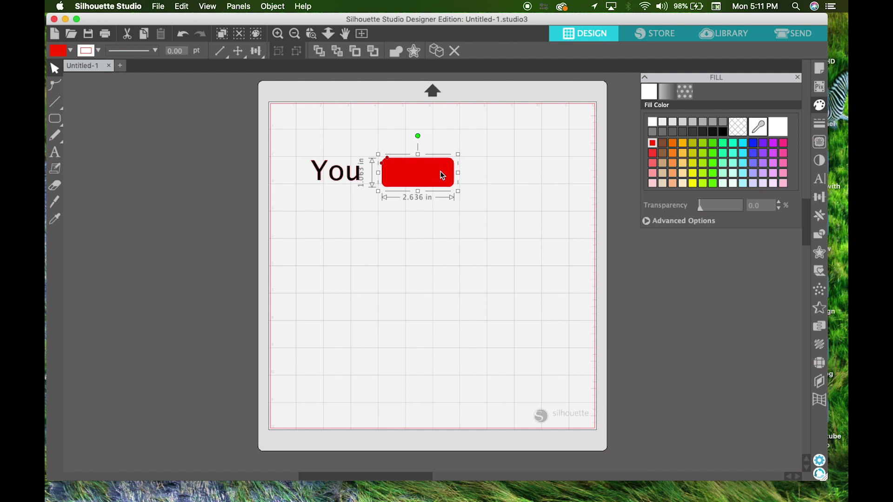
pyautogui.press('Escape')
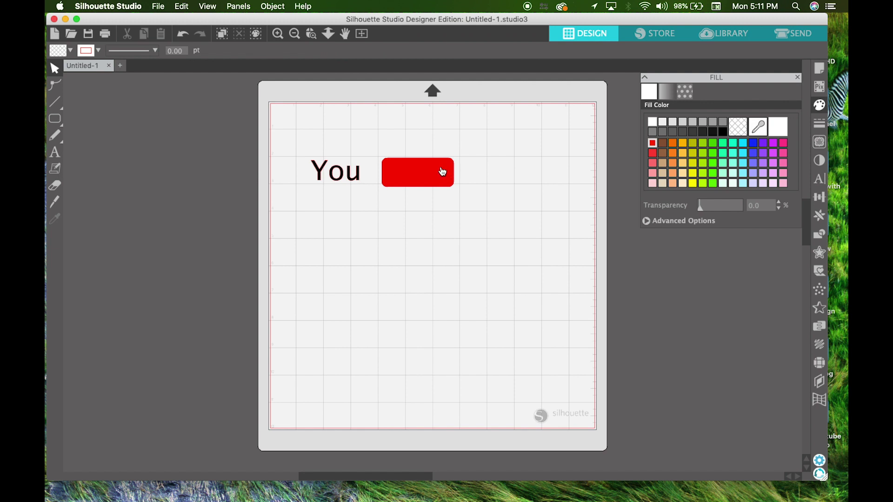
pyautogui.moveTo(442, 172)
pyautogui.mouseDown()
pyautogui.moveTo(443, 189)
pyautogui.moveTo(439, 172)
pyautogui.mouseUp()
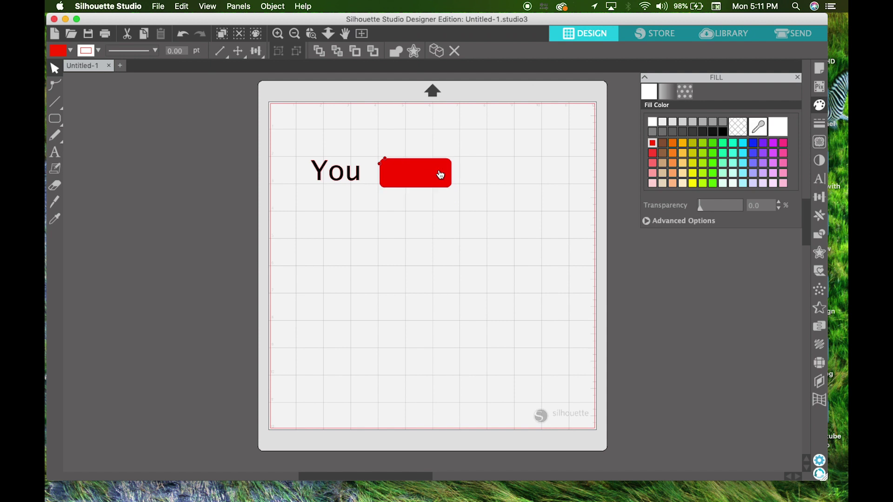
pyautogui.click(445, 153)
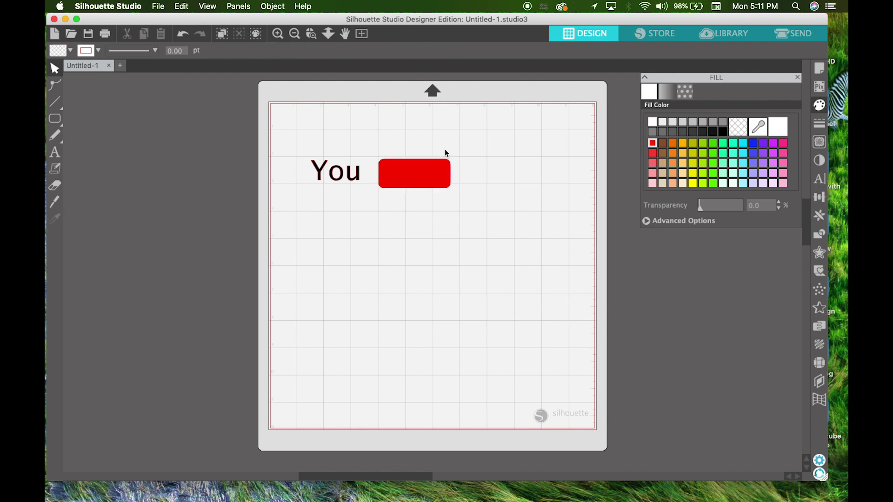
# - Send the red rectangle backward behind the "Tube" text and shift it up so it overlaps only the word's upper part
pyautogui.click(439, 174)
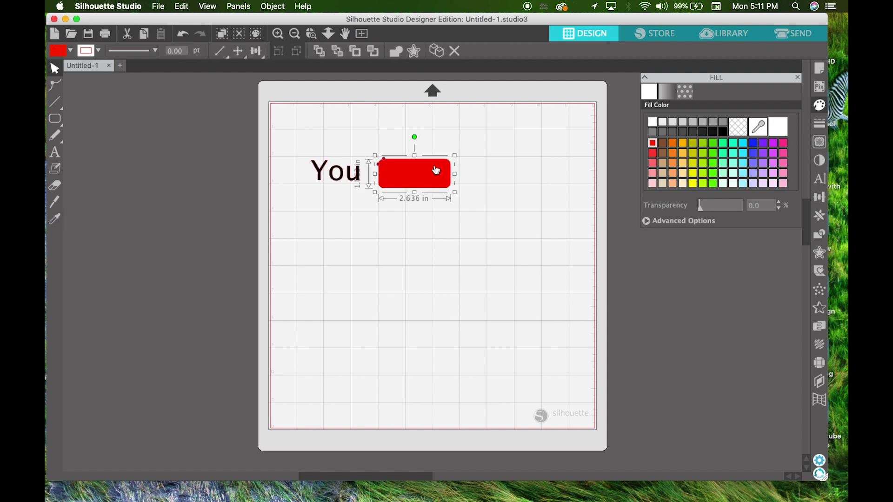
pyautogui.click(373, 51)
pyautogui.moveTo(427, 175); pyautogui.dragTo(427, 186)
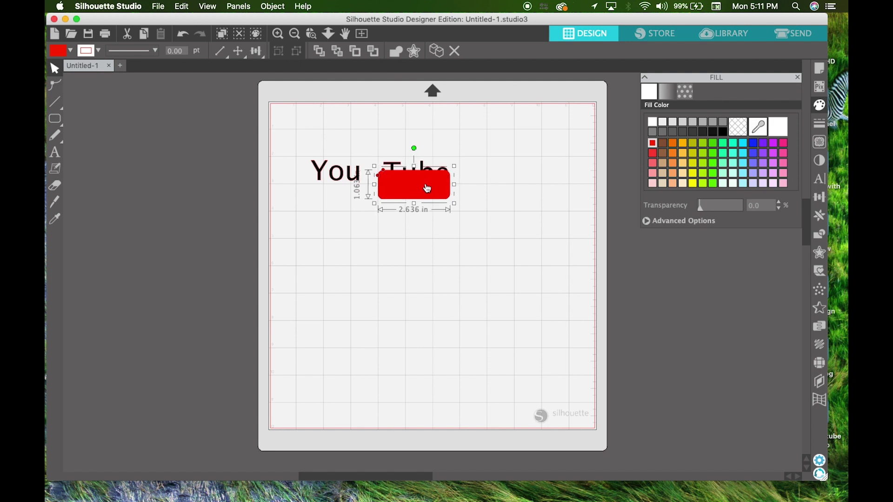
pyautogui.click(430, 151)
pyautogui.click(423, 188)
pyautogui.click(374, 55)
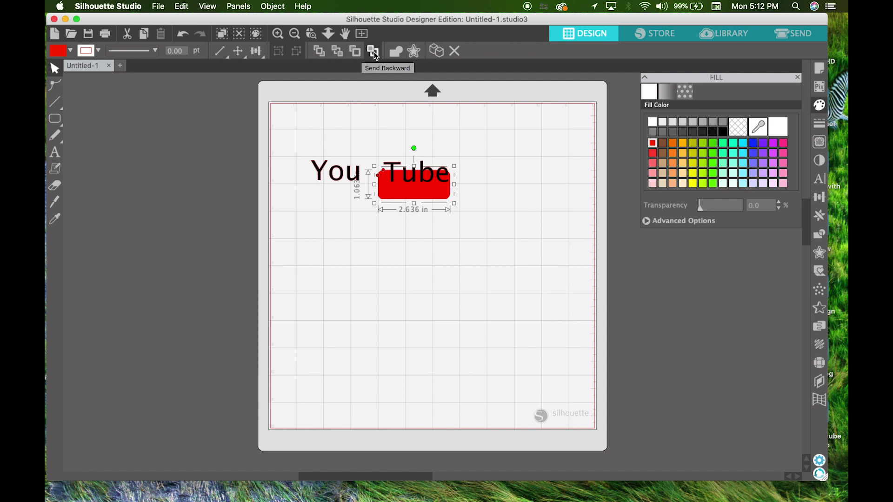
pyautogui.moveTo(431, 192); pyautogui.dragTo(444, 153)
pyautogui.click(471, 153)
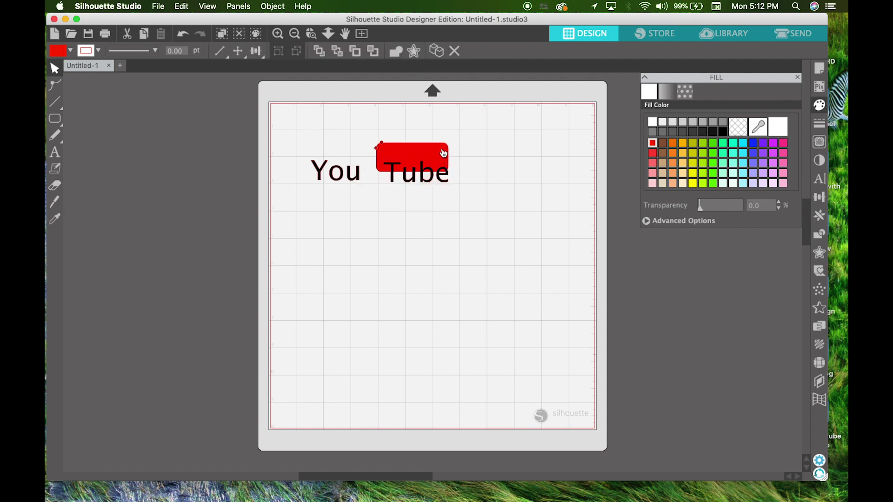
# - Send the "Tube" text backward and bring it forward again in front of the red rectangle
pyautogui.click(445, 184)
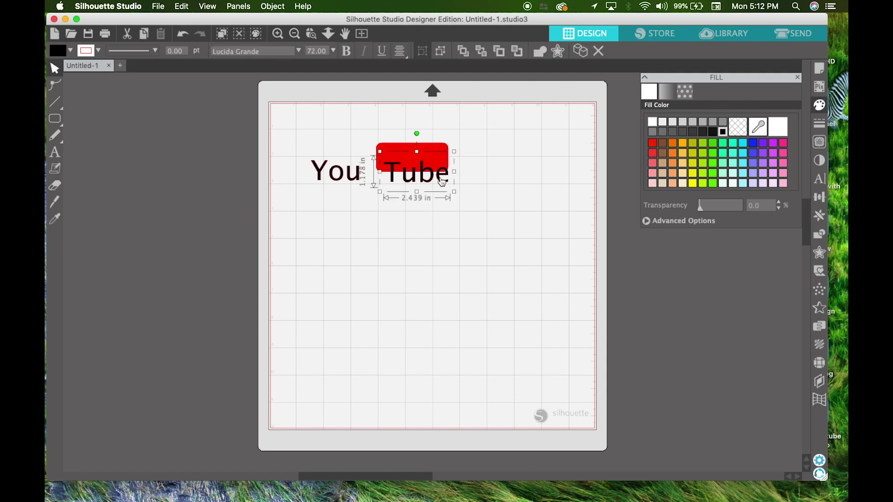
pyautogui.click(495, 168)
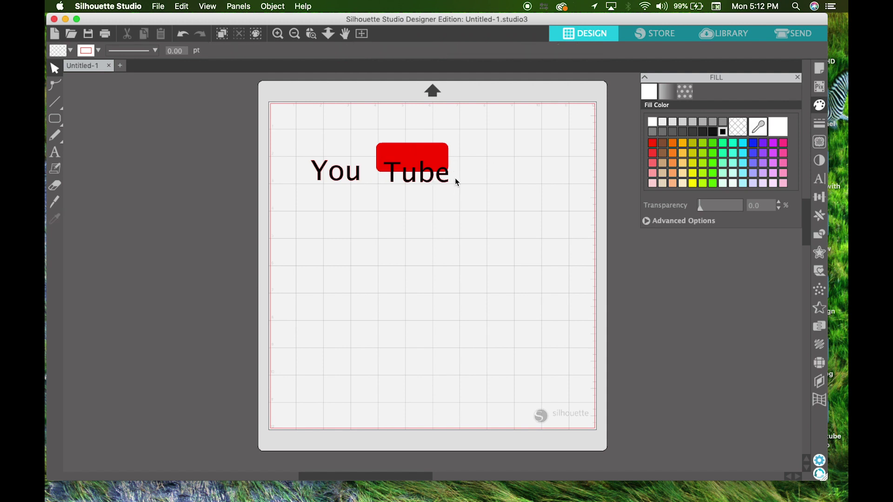
pyautogui.click(446, 187)
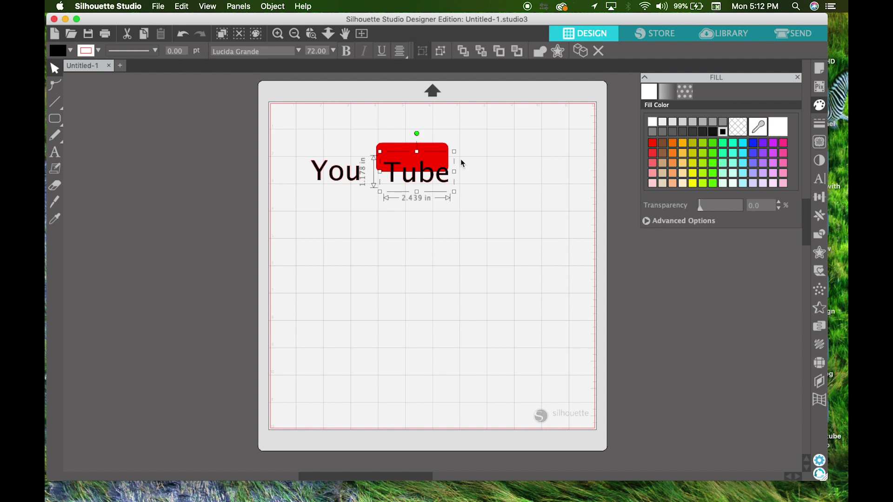
pyautogui.click(519, 55)
pyautogui.click(499, 51)
pyautogui.click(473, 121)
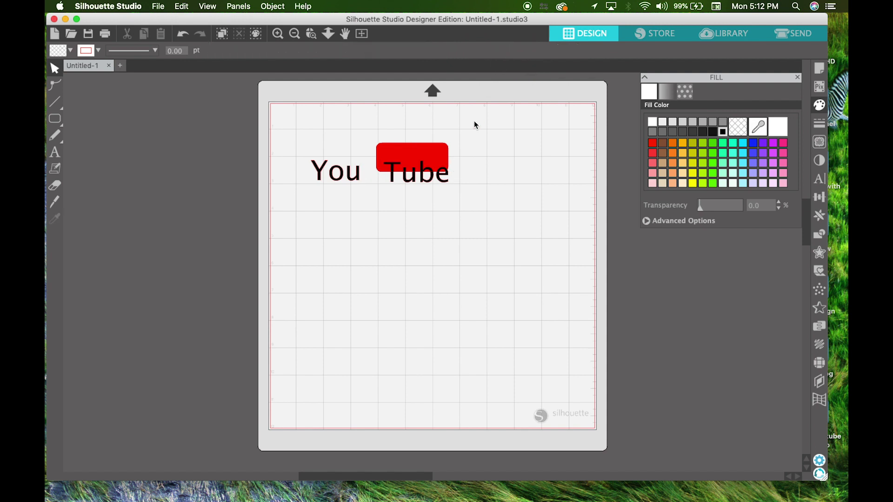
# - Move the red rectangle down behind "Tube" and bring the "You" text closer to it
pyautogui.click(445, 152)
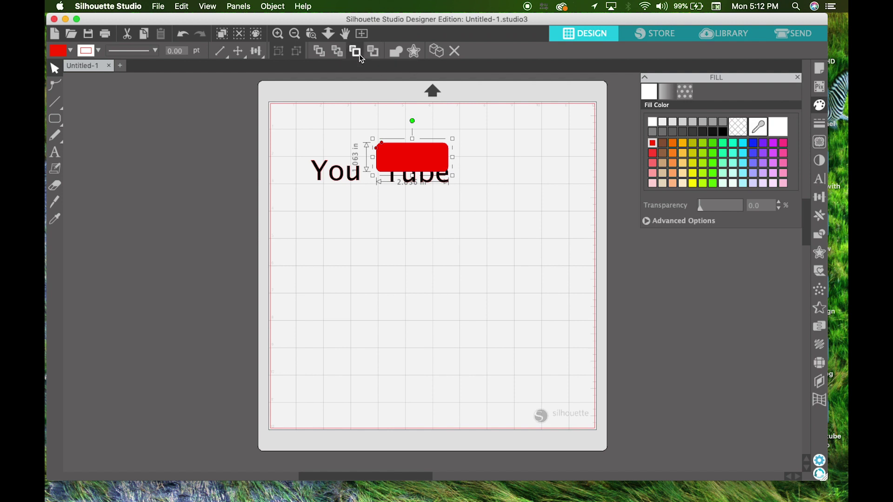
pyautogui.moveTo(442, 157); pyautogui.dragTo(441, 166)
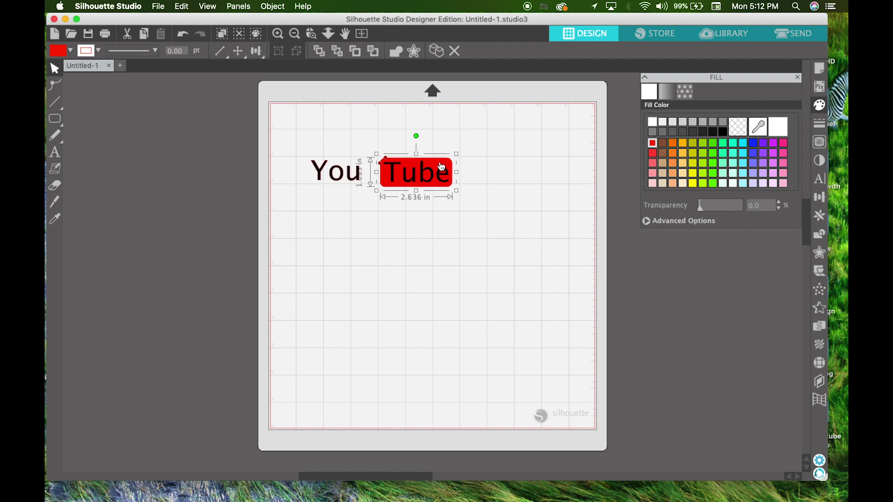
pyautogui.moveTo(441, 166); pyautogui.dragTo(441, 166)
pyautogui.moveTo(355, 178); pyautogui.dragTo(369, 178)
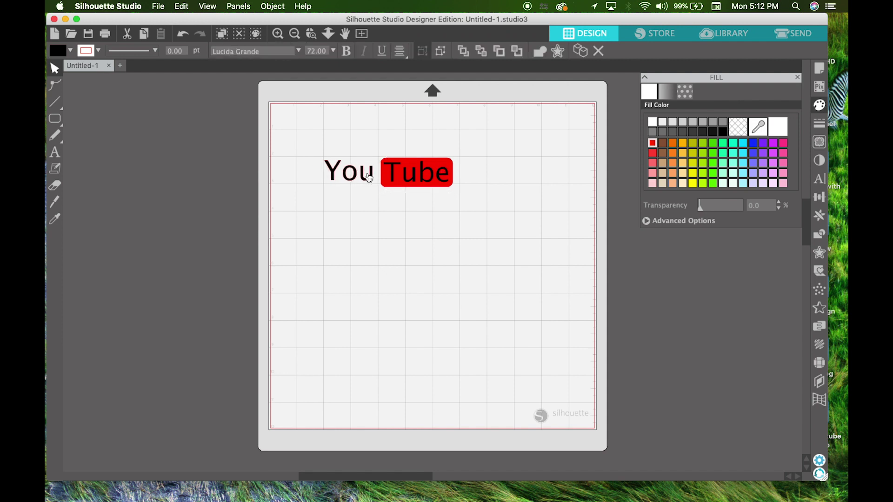
pyautogui.click(420, 155)
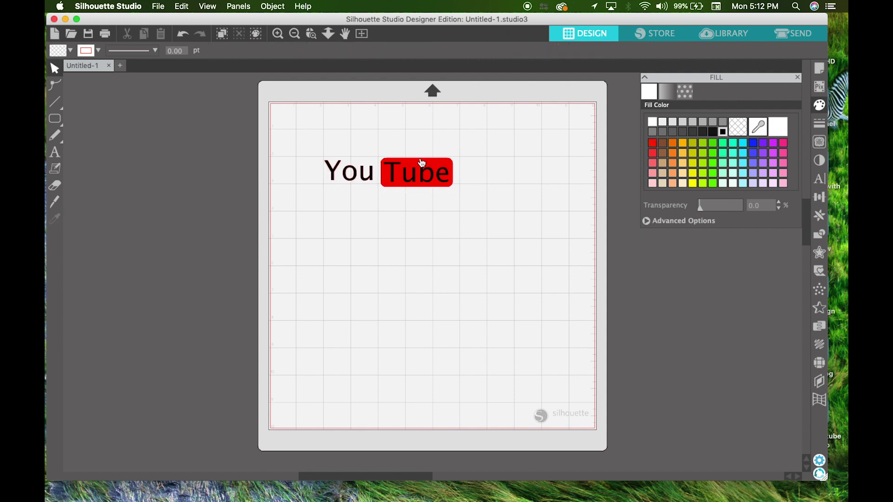
# - Move the red rectangle above the words and shift the "You" text right up against "Tube"
pyautogui.click(444, 164)
pyautogui.moveTo(444, 164); pyautogui.dragTo(442, 132)
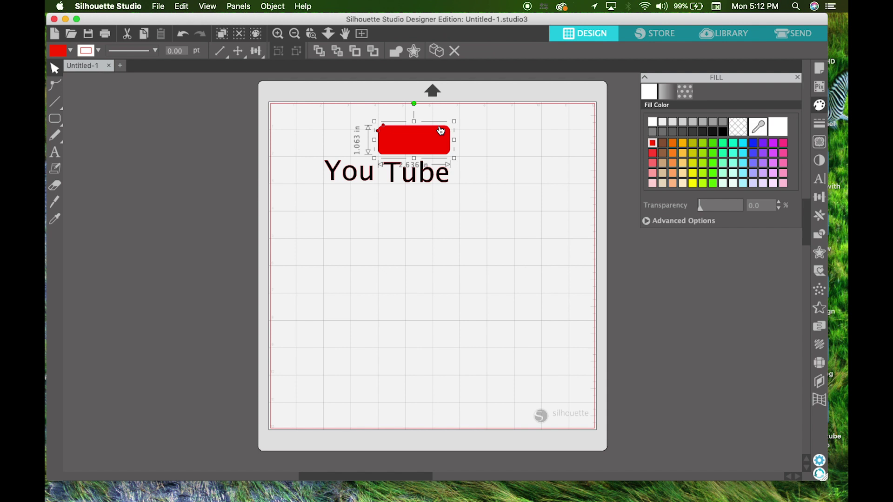
pyautogui.moveTo(372, 178); pyautogui.dragTo(377, 181)
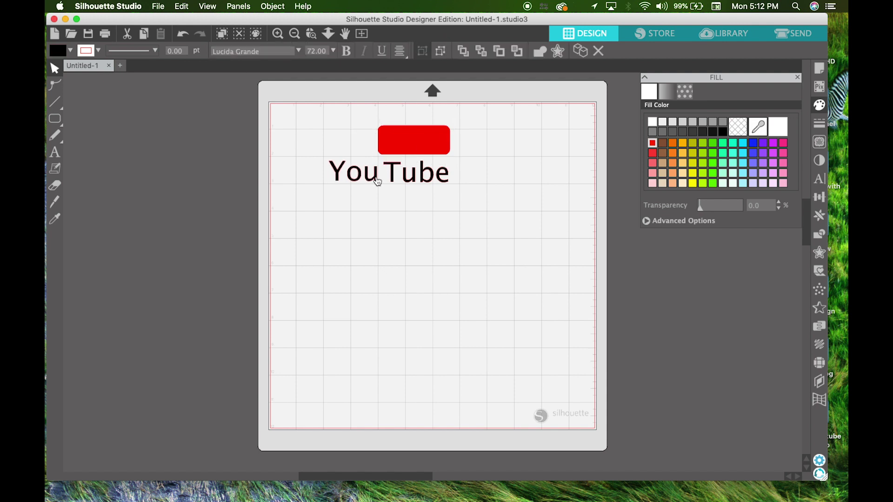
pyautogui.click(375, 176)
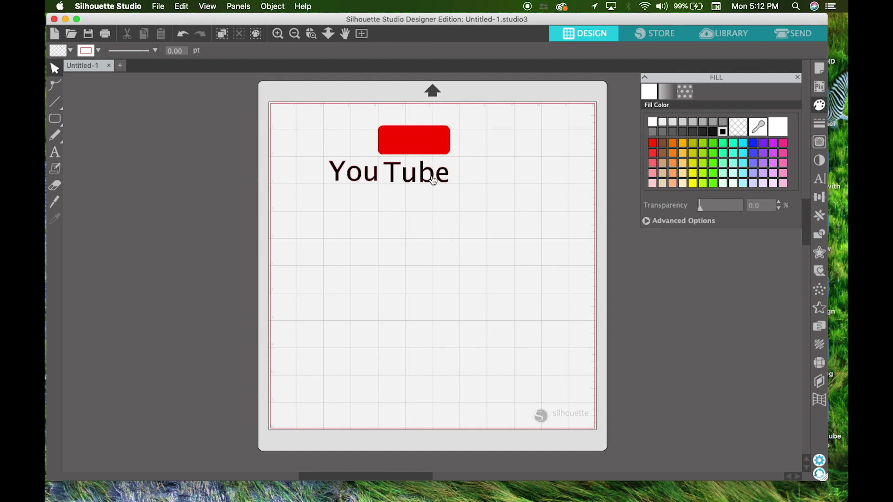
# - Add a new single text object reading "You Tube" near the middle of the page
pyautogui.click(54, 152)
pyautogui.click(377, 287)
pyautogui.write('You')
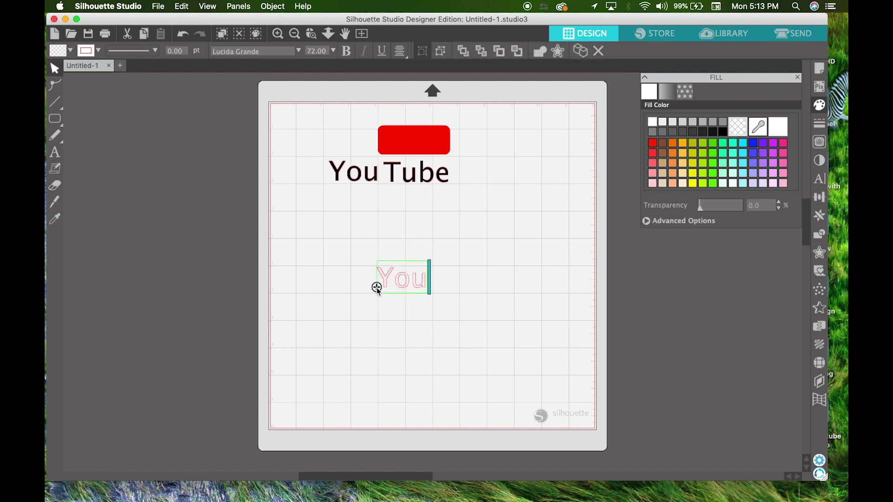
pyautogui.write(' Tube')
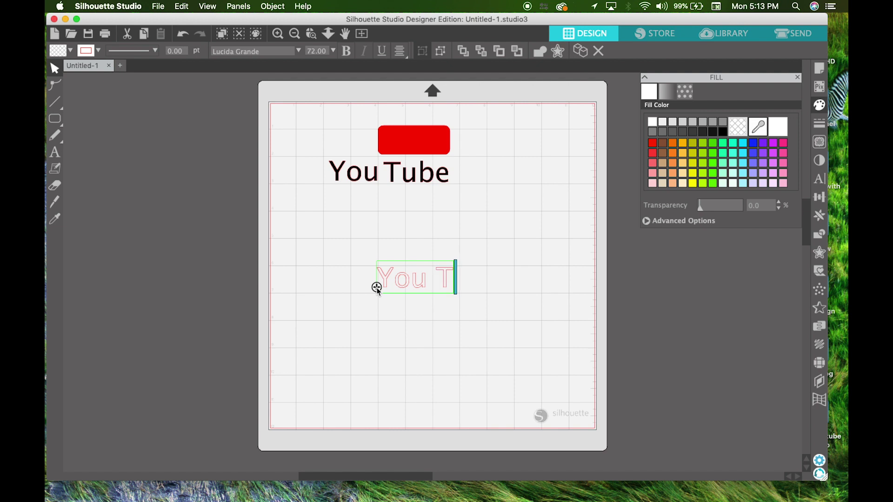
pyautogui.click(484, 253)
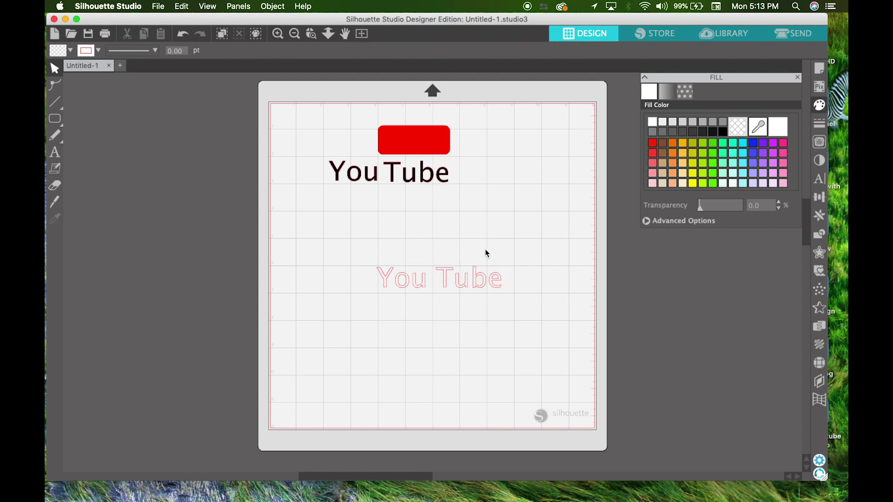
# - Place the red rectangle behind the word "Tube" of the new "You Tube" text
pyautogui.moveTo(426, 144); pyautogui.dragTo(481, 282)
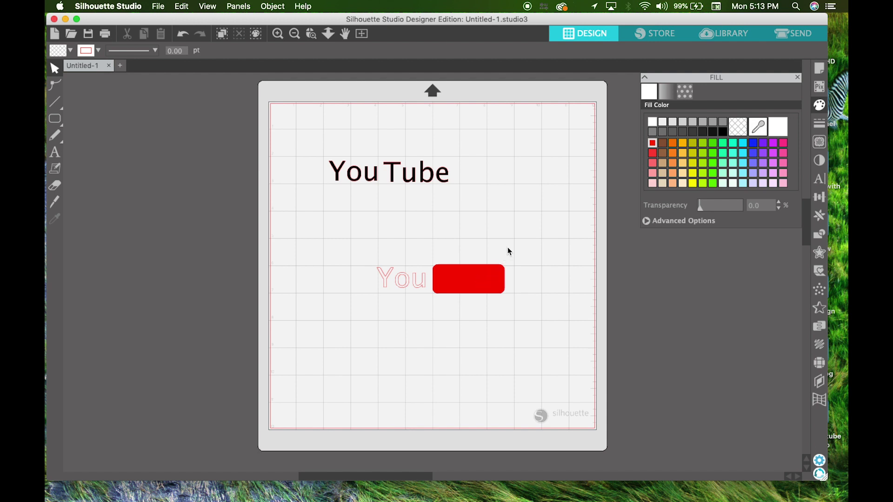
pyautogui.click(497, 270)
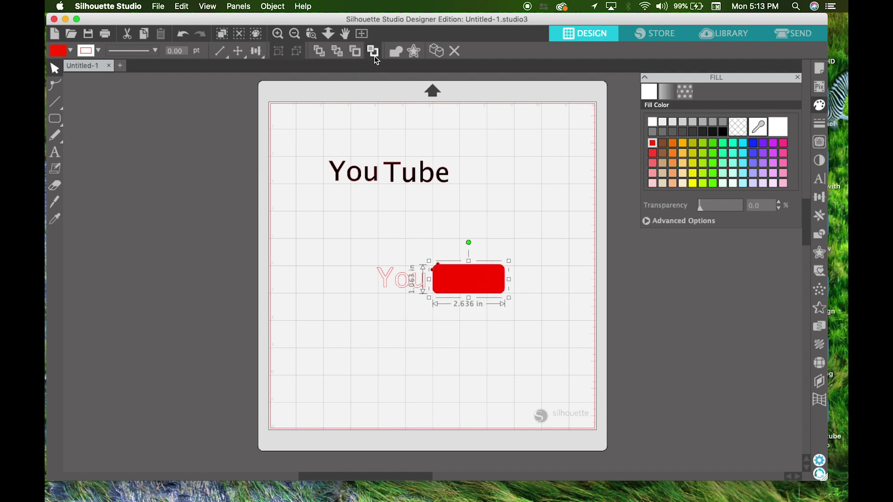
pyautogui.click(480, 211)
# - Fill the new "You Tube" text with solid black
pyautogui.click(489, 268)
pyautogui.keyDown('shift'); pyautogui.click(400, 283); pyautogui.keyUp('shift')
pyautogui.click(723, 130)
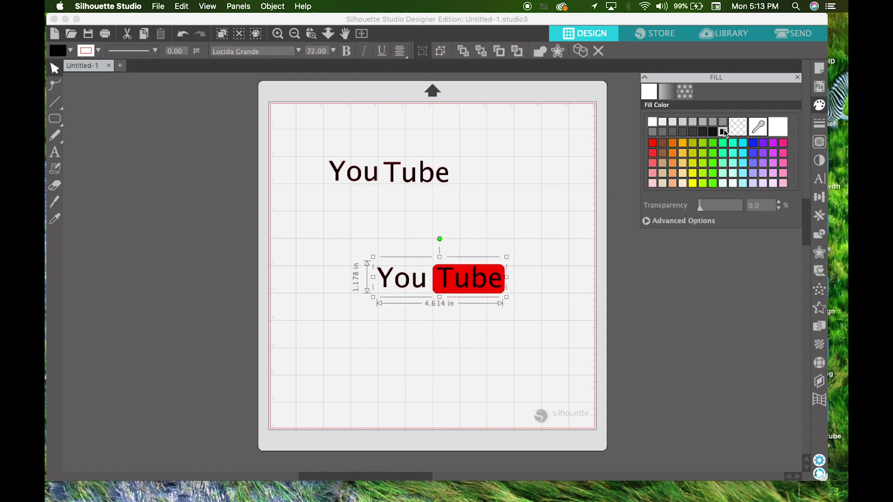
pyautogui.click(516, 238)
# - Delete the old separate "Tube" and "You" texts near the top of the page
pyautogui.click(433, 189)
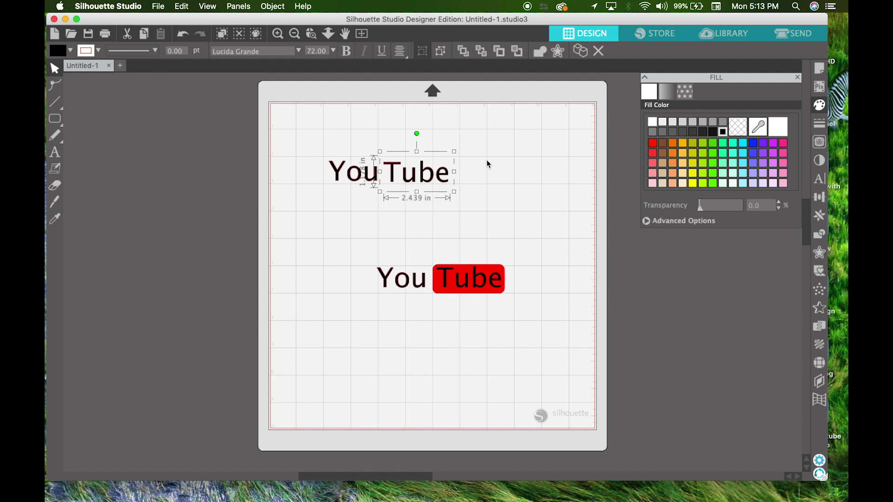
pyautogui.press('Delete')
pyautogui.click(350, 168)
pyautogui.press('Delete')
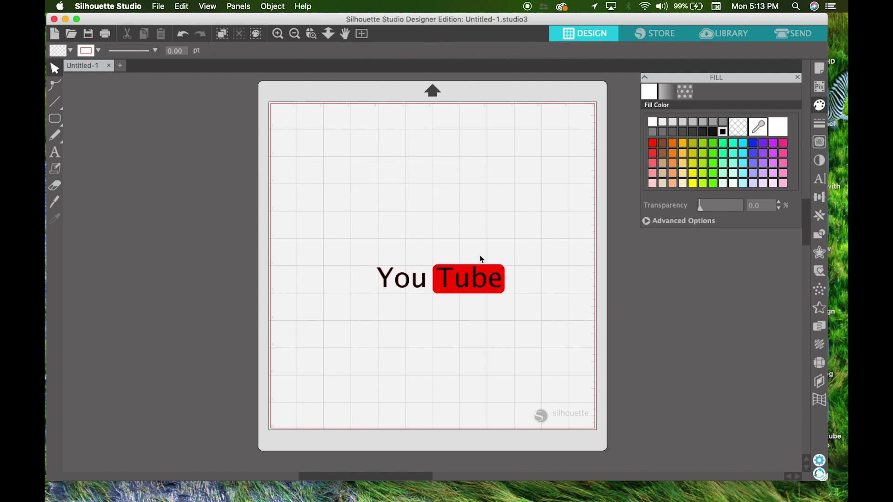
# - Nudge the red rectangle slightly upward behind the word "Tube"
pyautogui.click(493, 274)
pyautogui.press('Up')
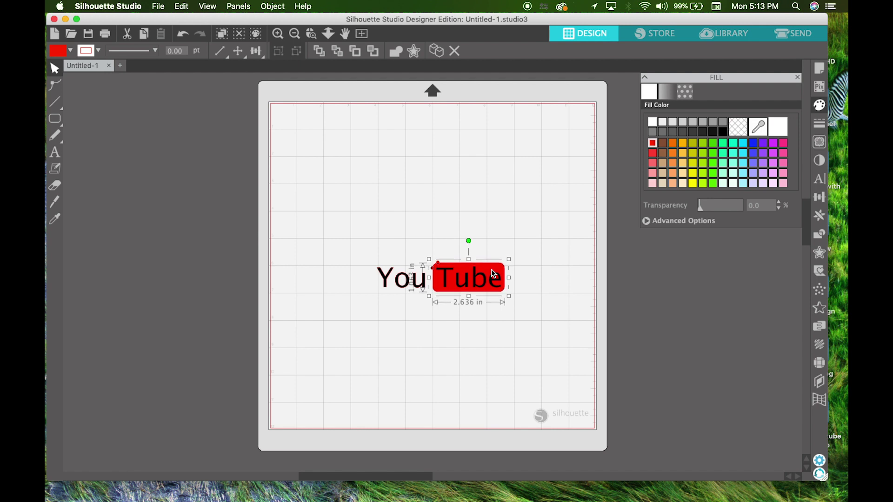
pyautogui.click(511, 238)
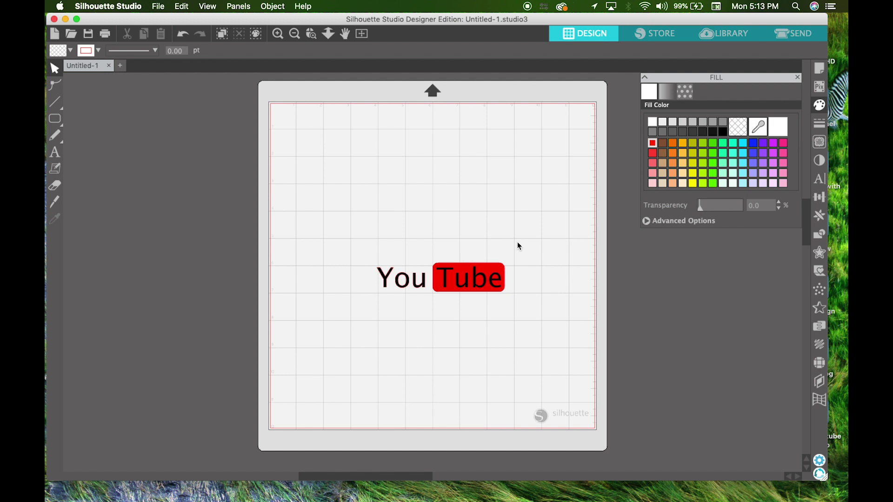
# - Try center-aligning the "You Tube" text with the red rectangle, and undo the alignment
pyautogui.click(485, 281)
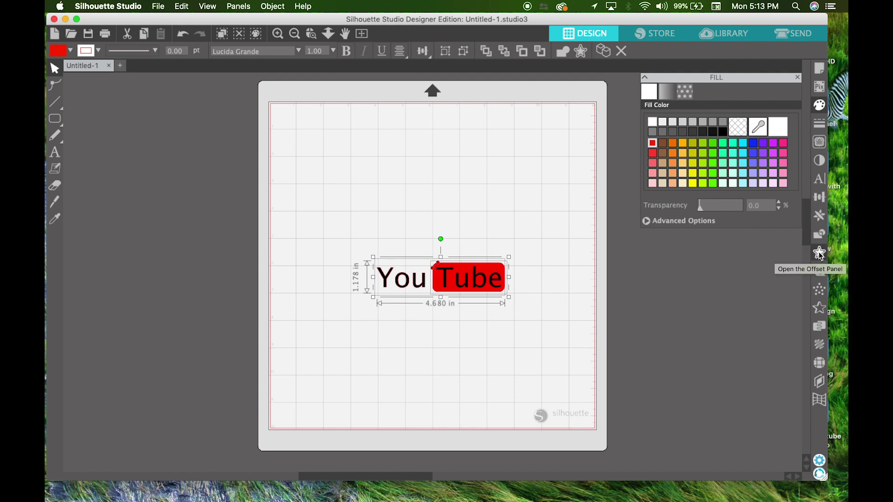
pyautogui.click(819, 198)
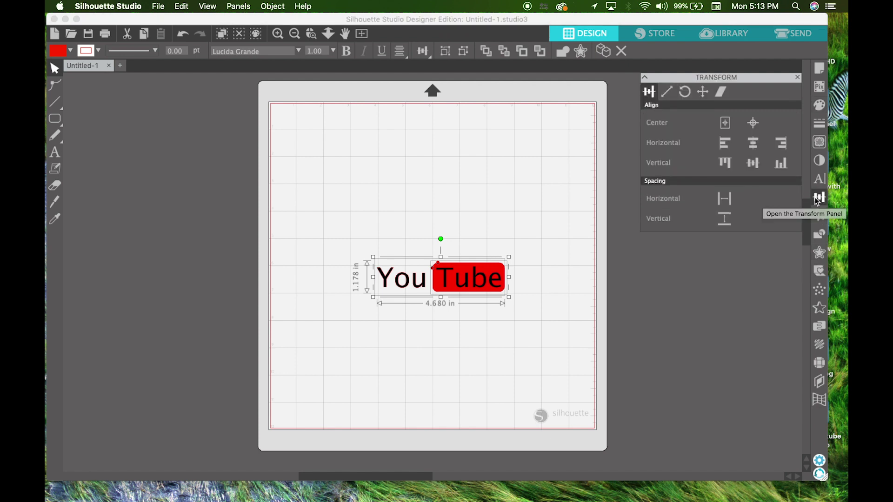
pyautogui.click(758, 128)
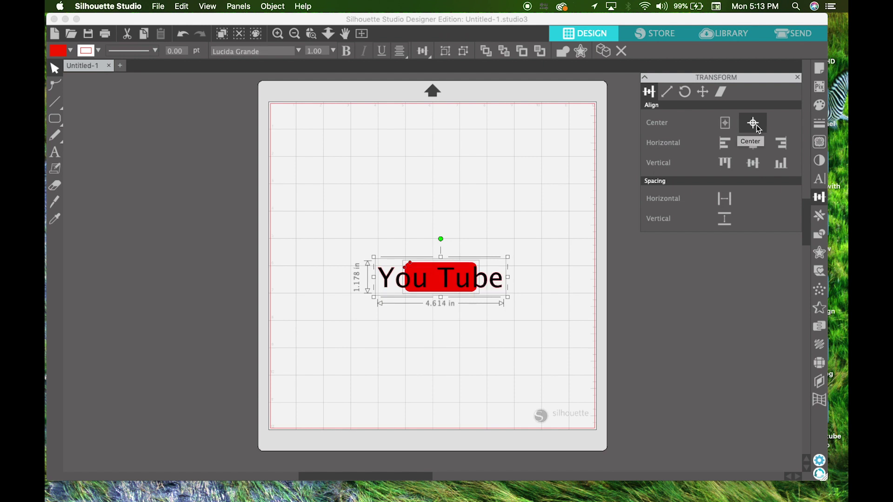
pyautogui.click(569, 236)
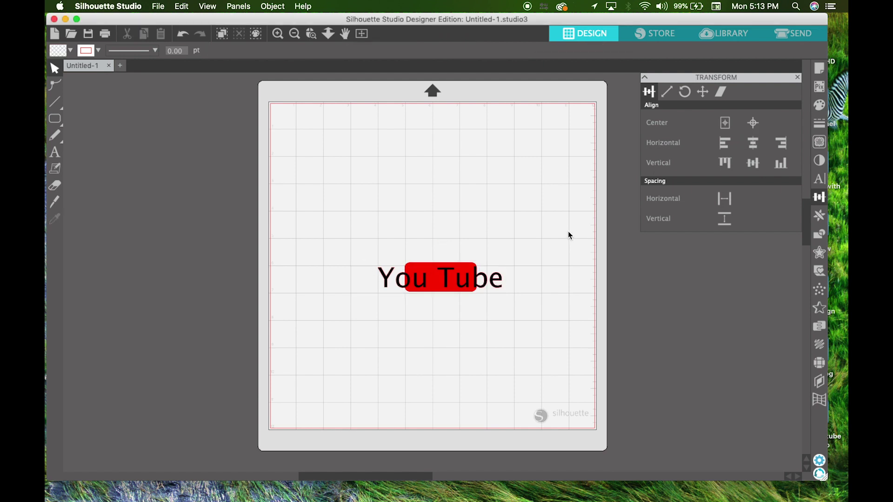
pyautogui.press('super+a')
pyautogui.press('super+z')
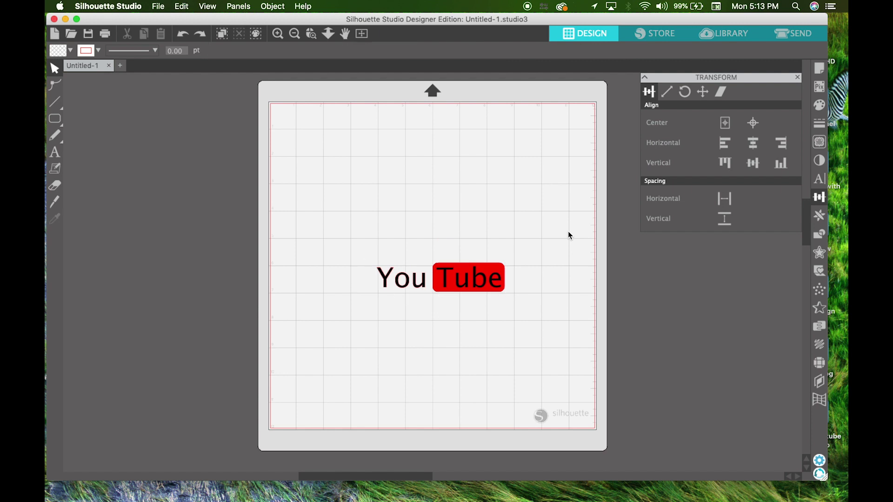
# - Undo the recent edits until the separate "You" and "Tube" texts near the top of the page are restored
pyautogui.press('super+z')
pyautogui.press('super+z')
pyautogui.press('super+z')
pyautogui.press('super+z')
pyautogui.press('super+z')
pyautogui.press('super+z')
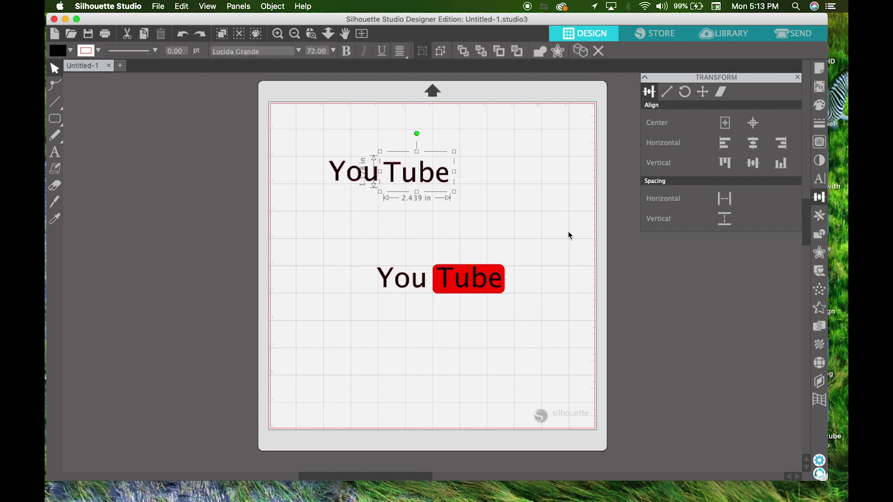
# - Move the red rounded rectangle behind the upper separate "Tube" text and center-align the two objects
pyautogui.click(500, 278)
pyautogui.moveTo(500, 278); pyautogui.dragTo(448, 170)
pyautogui.moveTo(490, 149); pyautogui.dragTo(427, 176)
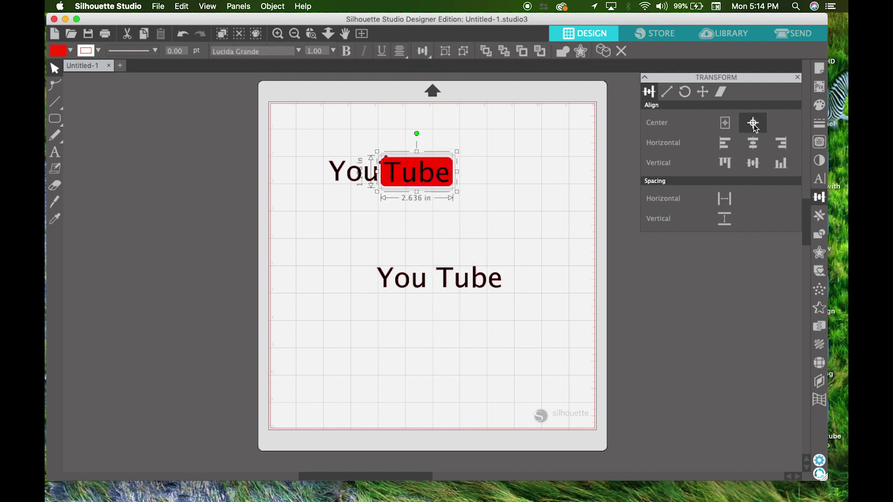
pyautogui.click(520, 182)
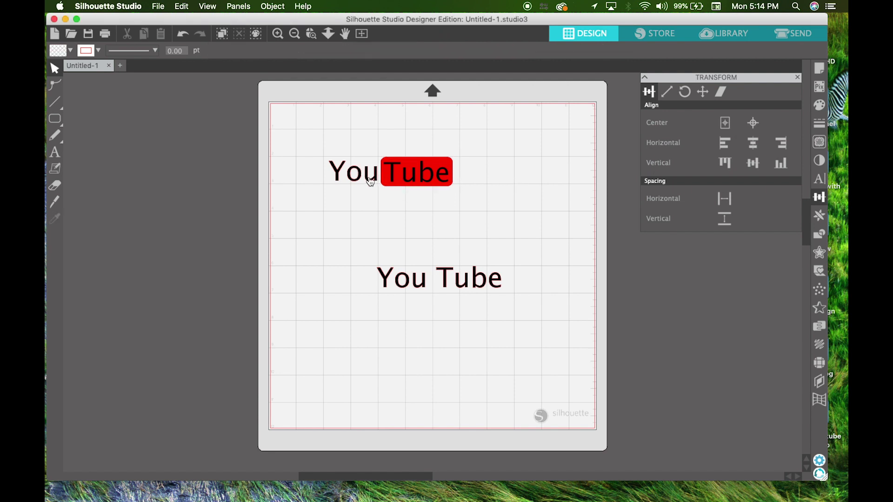
# - Align the upper "You" and "Tube" texts by their vertical centers
pyautogui.click(428, 173)
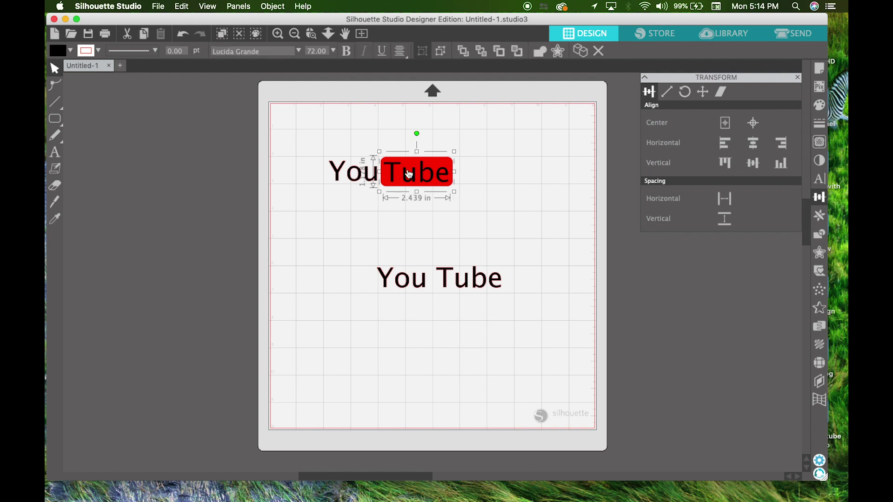
pyautogui.keyDown('shift'); pyautogui.click(355, 176); pyautogui.keyUp('shift')
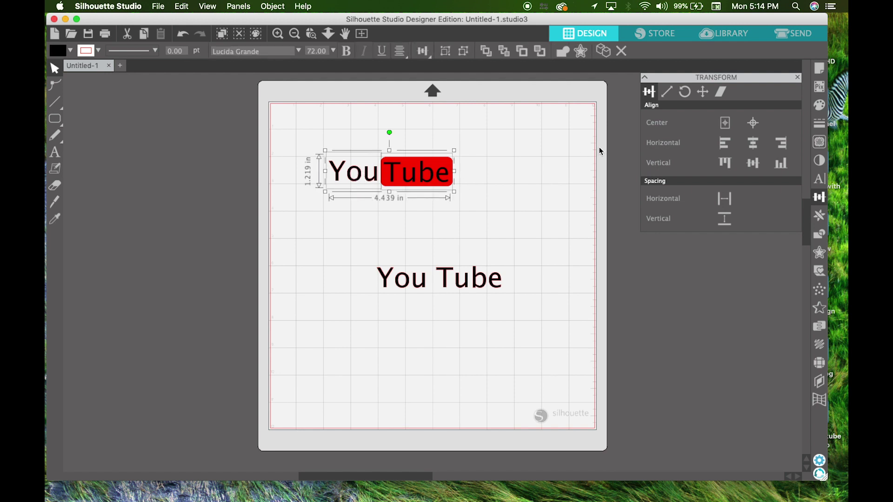
pyautogui.click(753, 163)
pyautogui.click(542, 193)
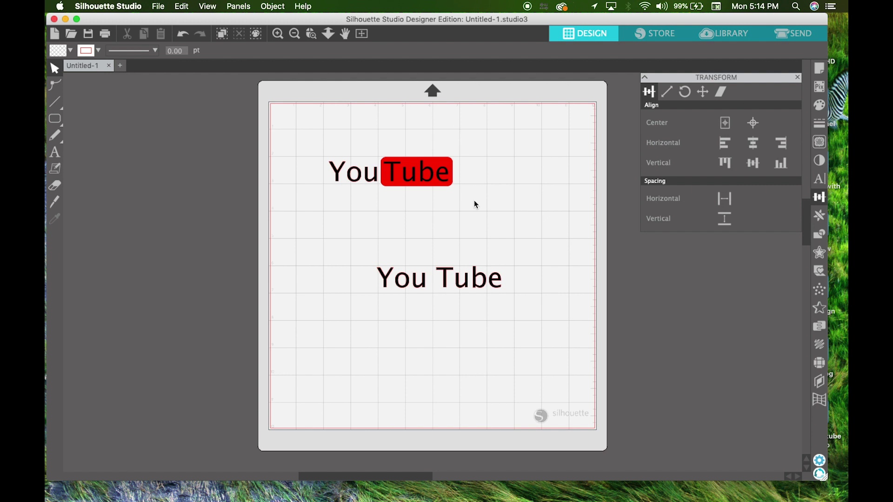
# - Delete the single-piece "You Tube" text in the middle of the page
pyautogui.click(501, 284)
pyautogui.press('Delete')
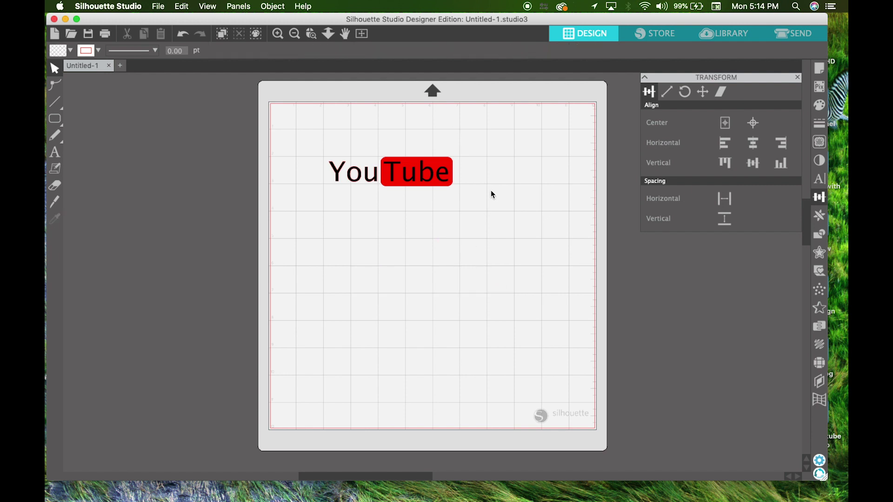
# - Duplicate the complete logo with its red rectangle and place the copy below the original
pyautogui.click(362, 177)
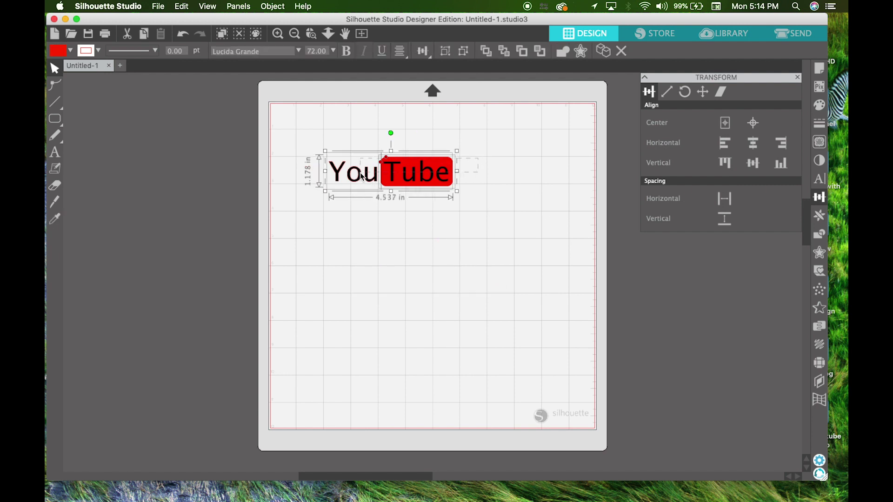
pyautogui.rightClick(362, 177)
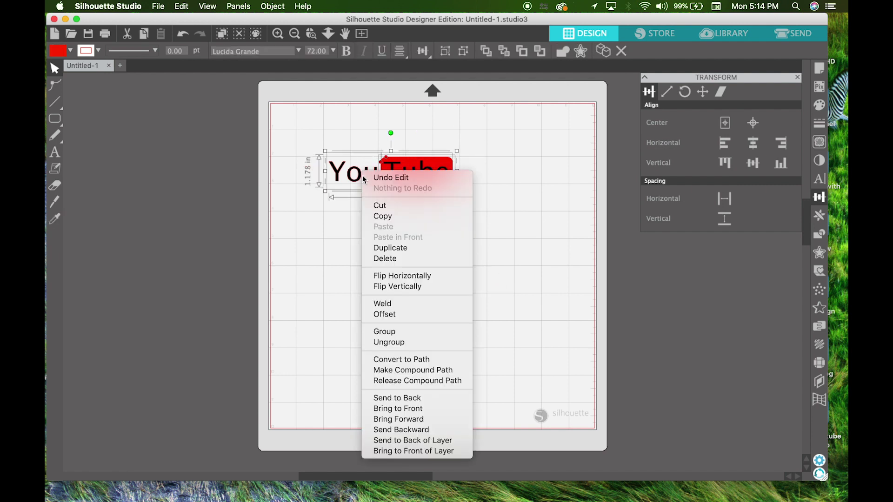
pyautogui.click(397, 250)
pyautogui.moveTo(451, 188); pyautogui.dragTo(451, 271)
pyautogui.click(482, 257)
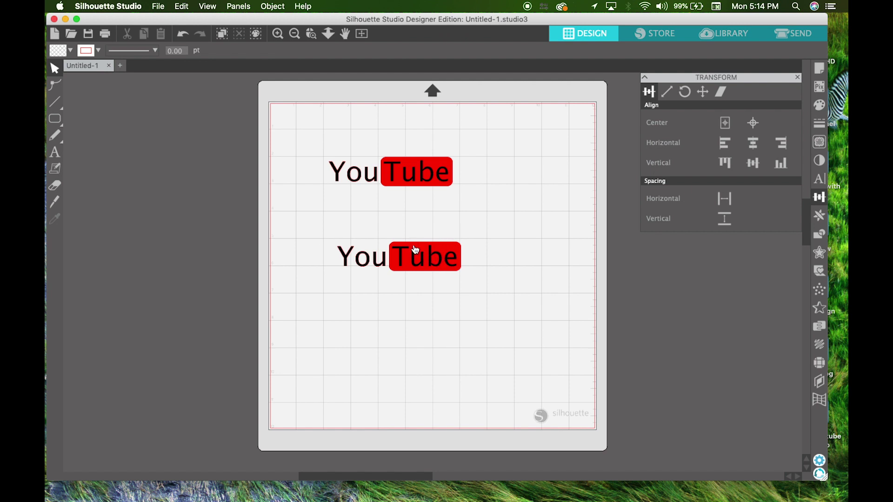
# - Shift the lower logo's red rectangle slightly toward "You" and center-align "Tube" with the rectangle
pyautogui.moveTo(434, 261)
pyautogui.mouseDown()
pyautogui.moveTo(458, 225)
pyautogui.moveTo(436, 237)
pyautogui.moveTo(432, 262)
pyautogui.mouseUp()
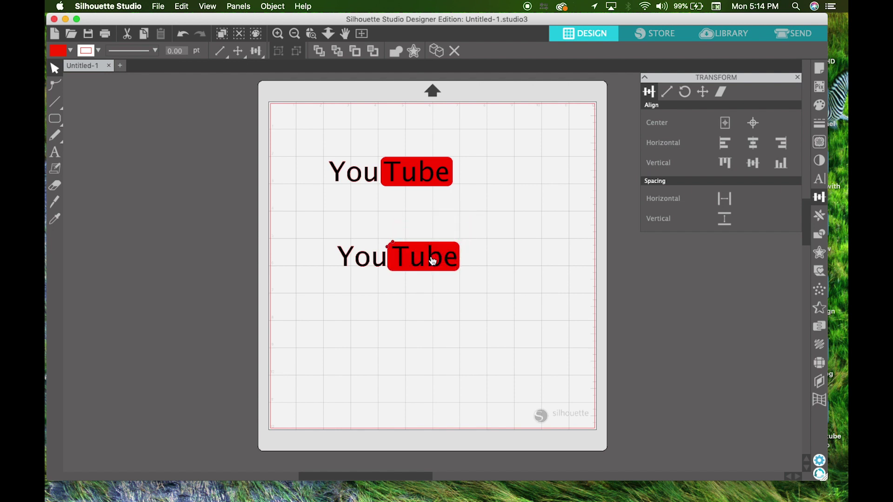
pyautogui.click(444, 260)
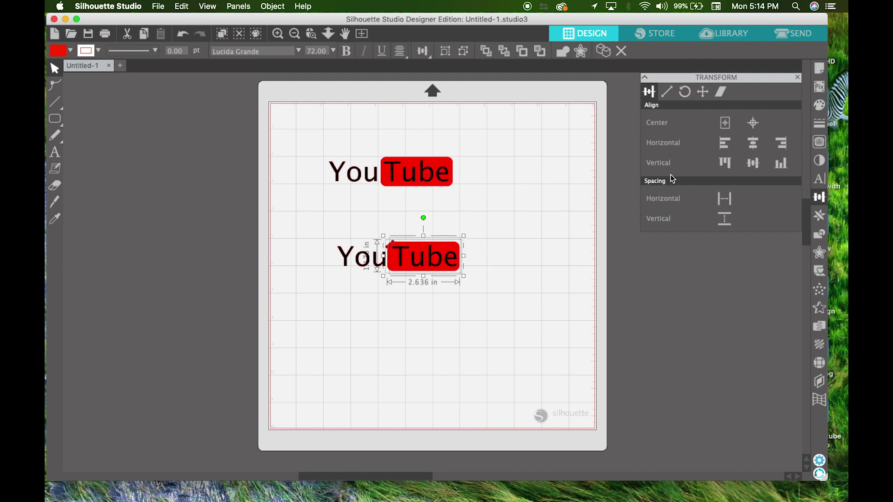
pyautogui.click(753, 124)
pyautogui.click(516, 263)
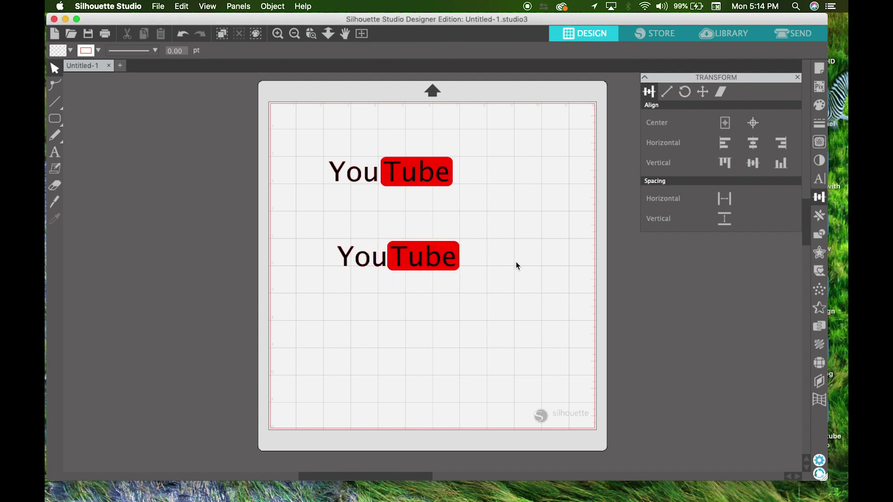
# - Apply Subtract All to the "Tube" text and red rectangle of the lower logo
pyautogui.click(438, 263)
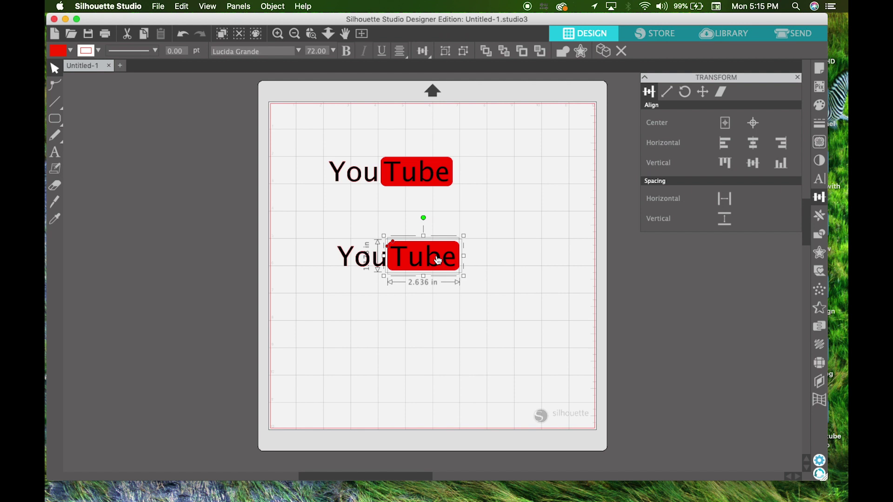
pyautogui.click(493, 233)
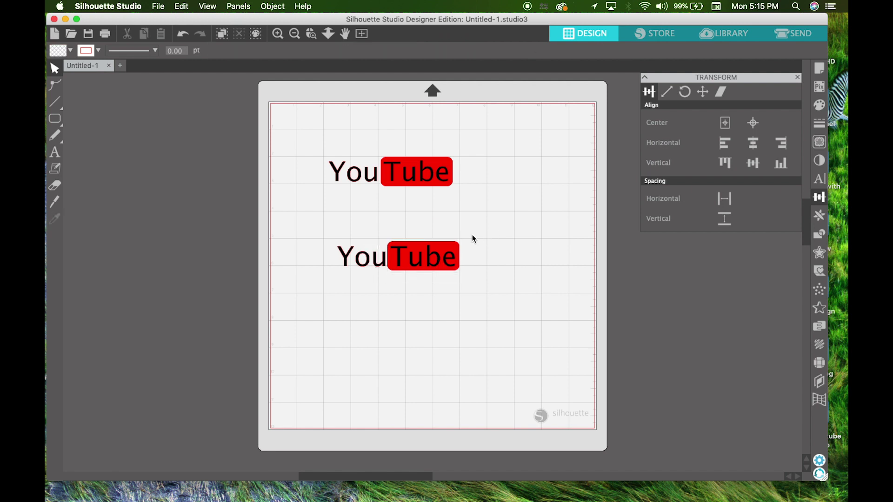
pyautogui.click(428, 267)
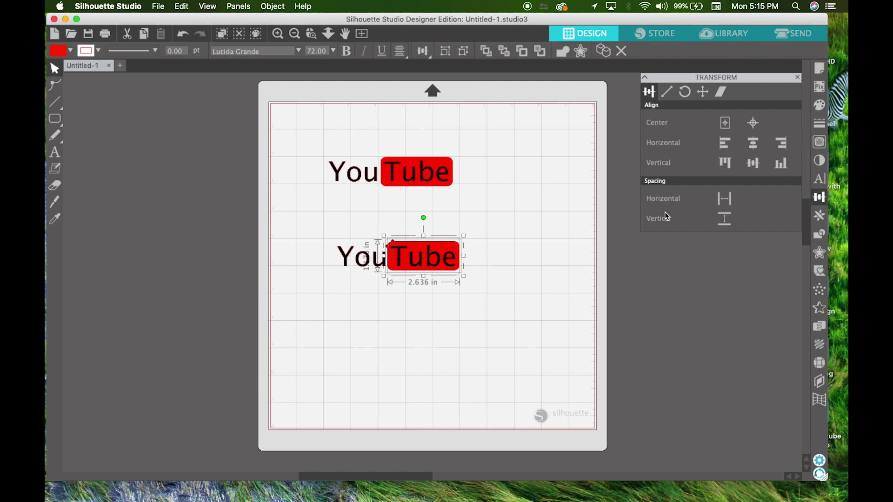
pyautogui.click(819, 237)
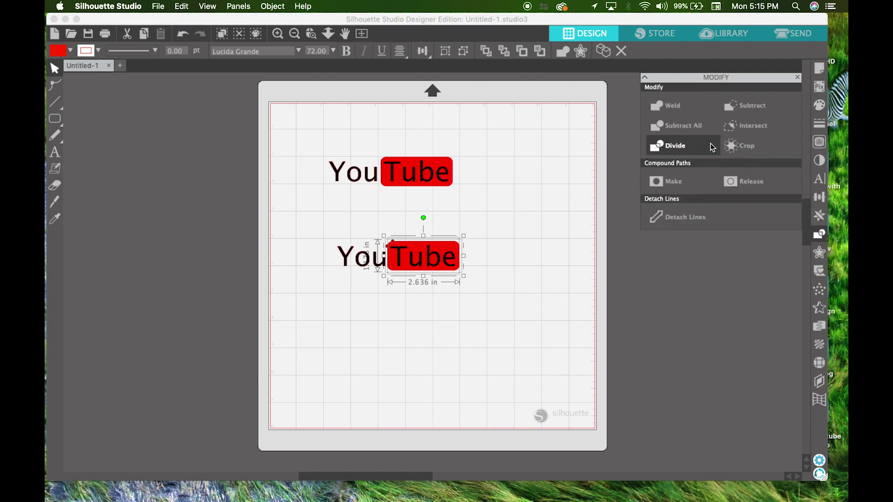
pyautogui.click(688, 133)
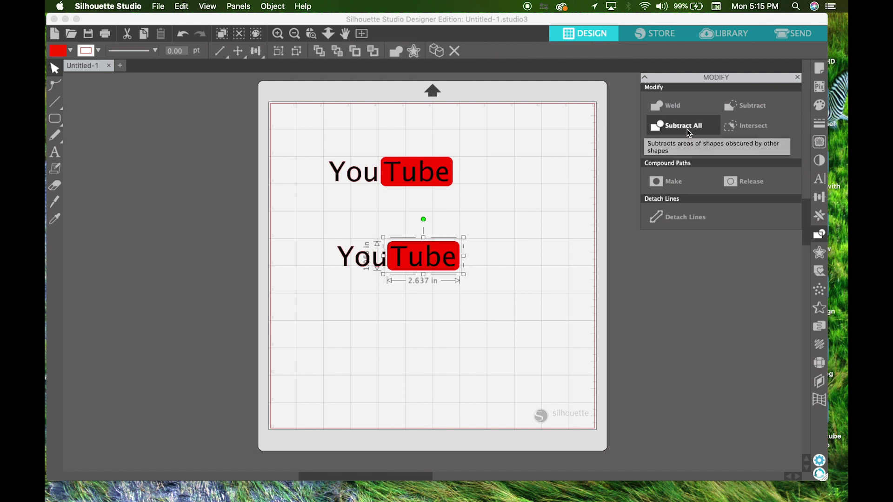
pyautogui.click(565, 239)
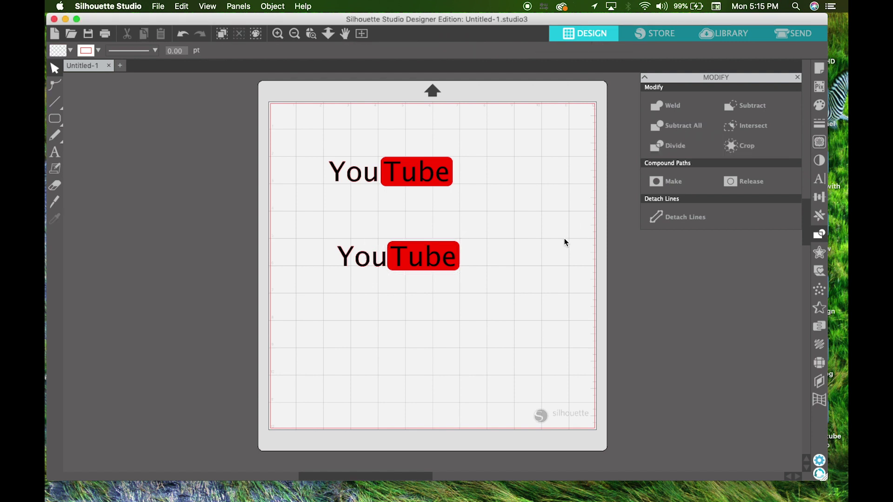
# - Pull the black "Tube" letters out of the lower logo's red rectangle and delete them
pyautogui.moveTo(431, 260); pyautogui.dragTo(461, 311)
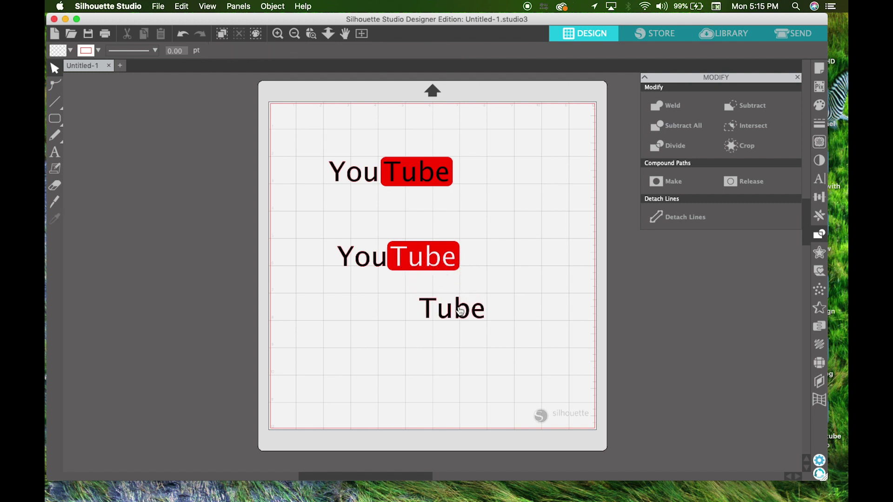
pyautogui.moveTo(460, 311)
pyautogui.mouseDown()
pyautogui.moveTo(431, 259)
pyautogui.moveTo(459, 302)
pyautogui.mouseUp()
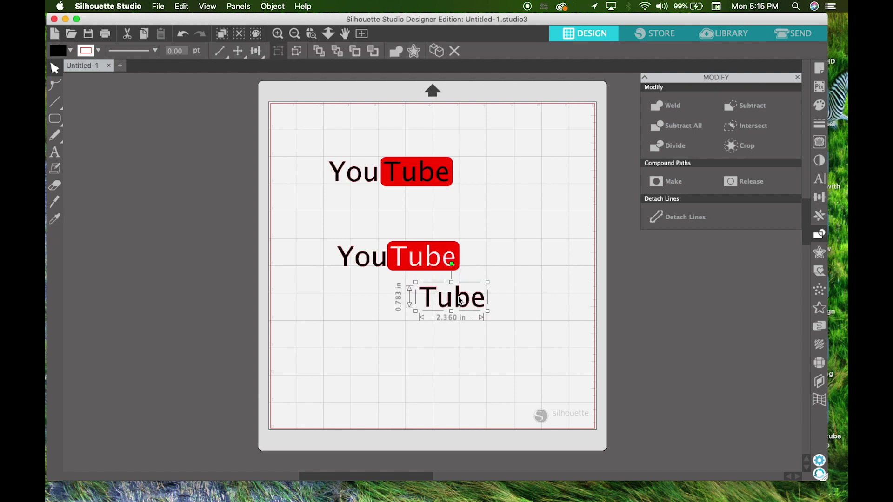
pyautogui.press('Delete')
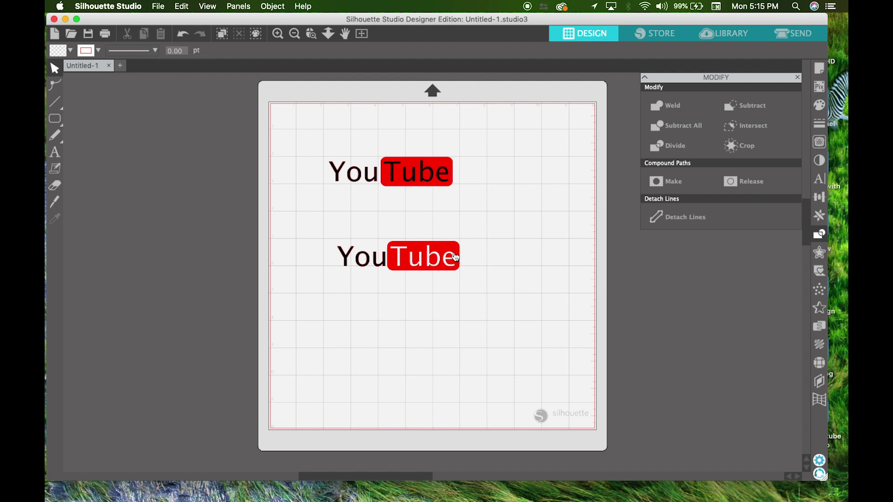
# - Add a new text "YOU" below the lower logo
pyautogui.click(55, 152)
pyautogui.click(363, 330)
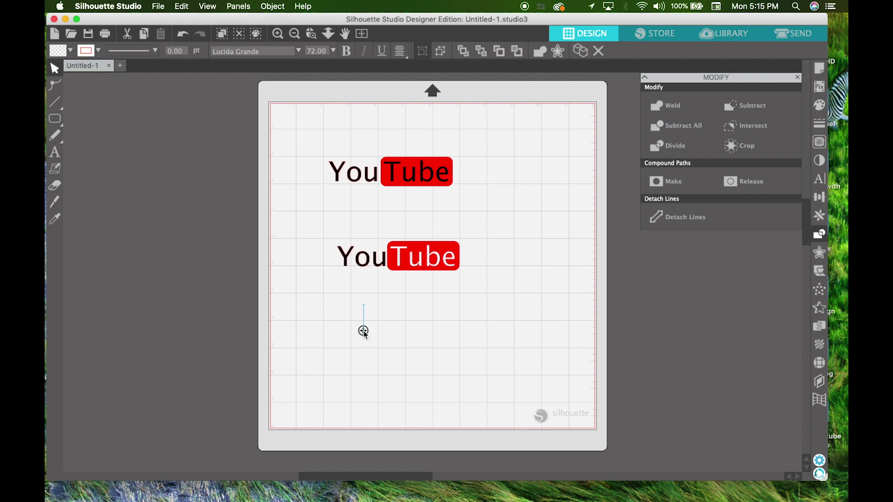
pyautogui.write('YOU')
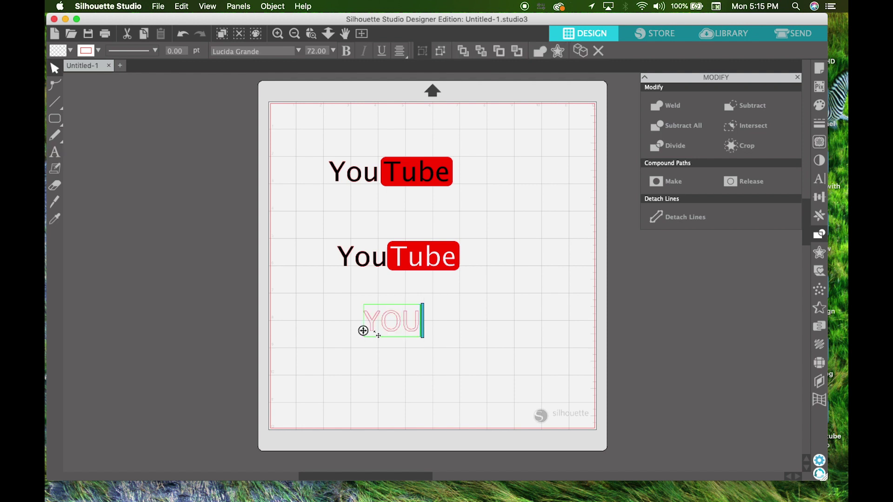
# - Set the new text's font to Impact and retype it as "You"
pyautogui.moveTo(421, 323); pyautogui.dragTo(359, 324)
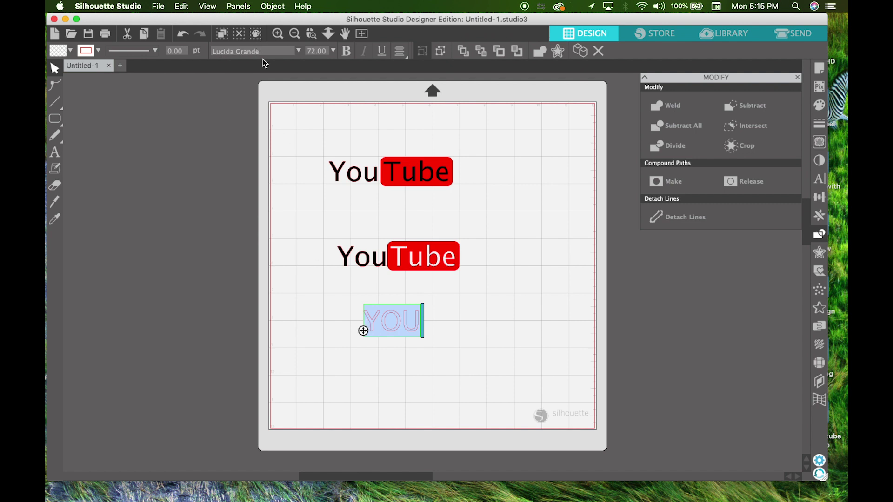
pyautogui.click(819, 178)
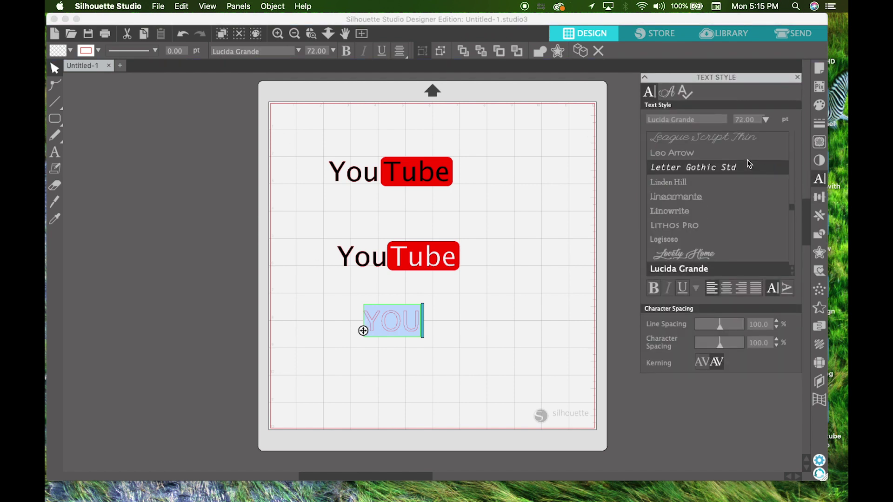
pyautogui.click(712, 117)
pyautogui.write('impact')
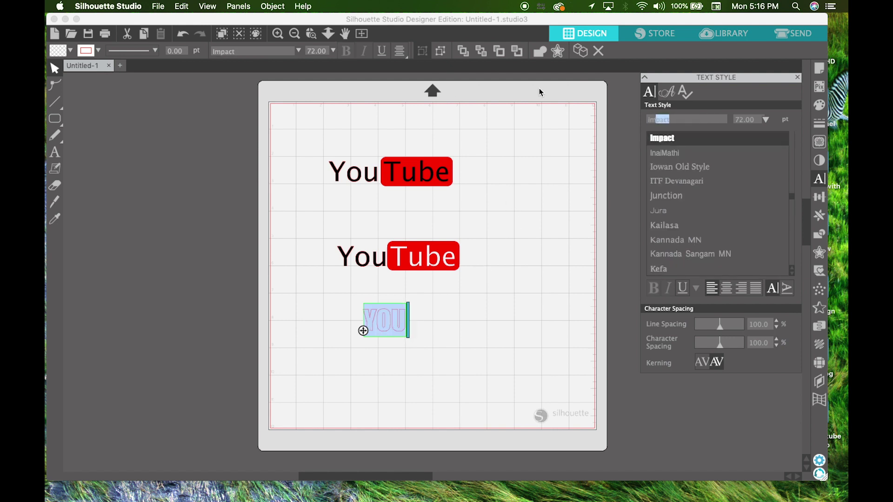
pyautogui.press('Return')
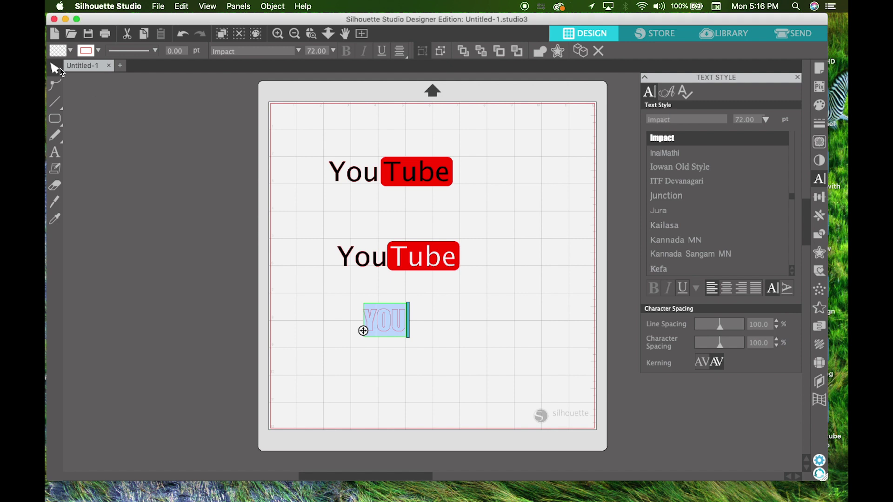
pyautogui.click(403, 322)
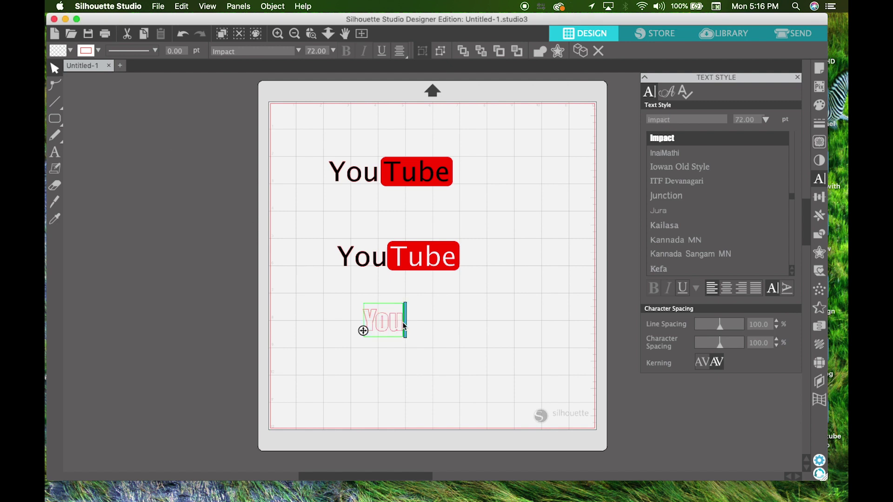
pyautogui.click(442, 321)
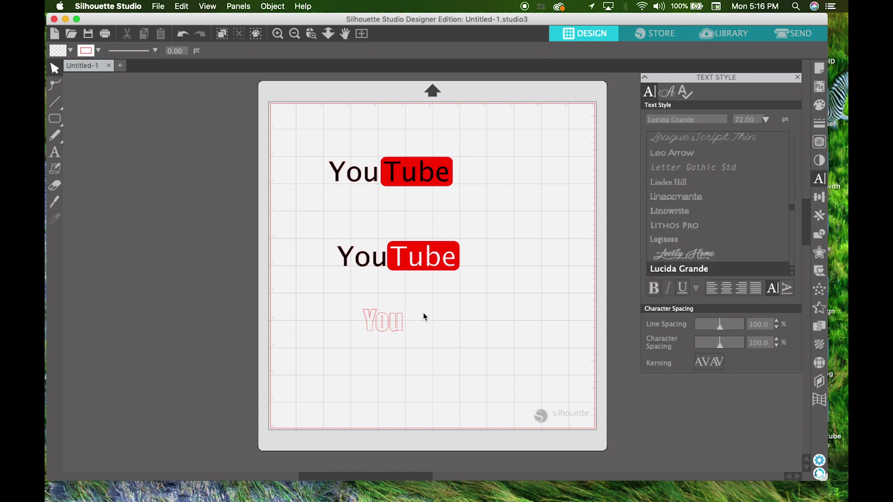
# - Add a separate text "Tube" beside the outlined "You"
pyautogui.click(427, 316)
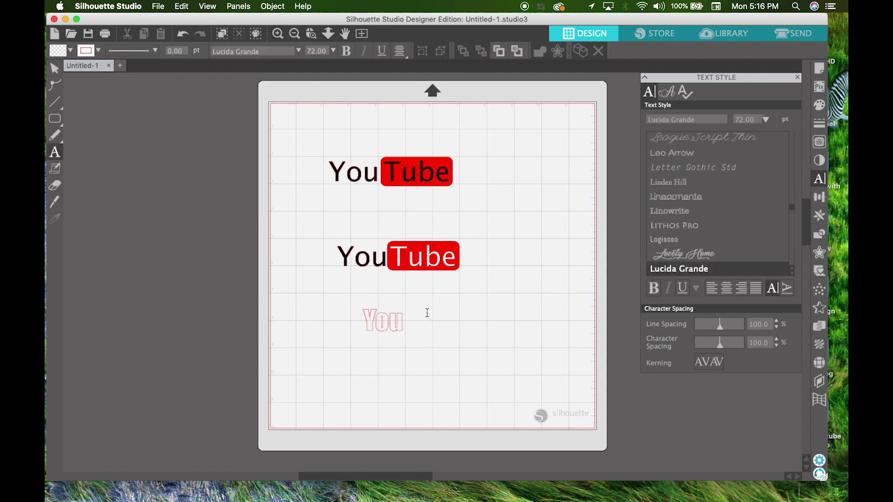
pyautogui.write('T')
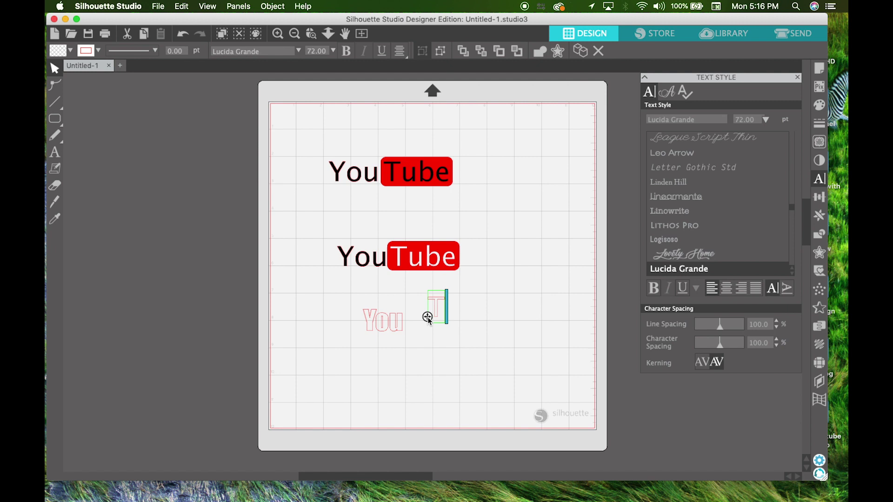
pyautogui.write('ube')
pyautogui.press('Escape')
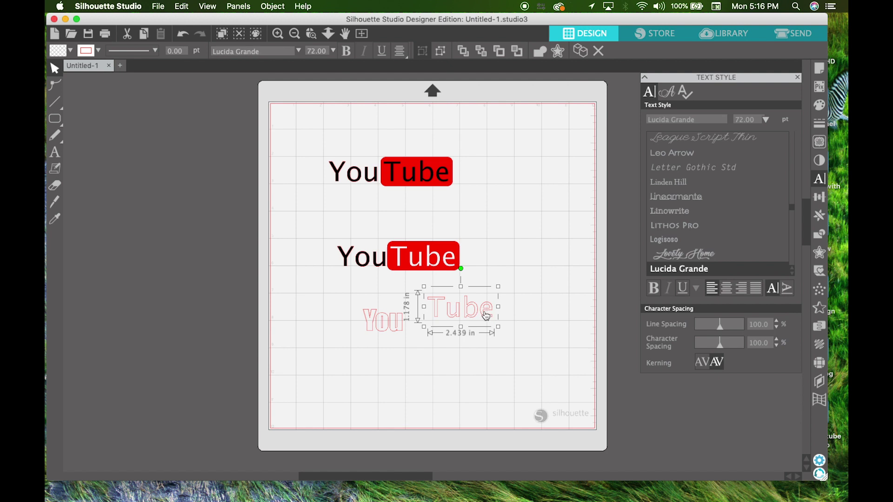
# - Set the font of the outlined "Tube" text to Impact
pyautogui.doubleClick(486, 317)
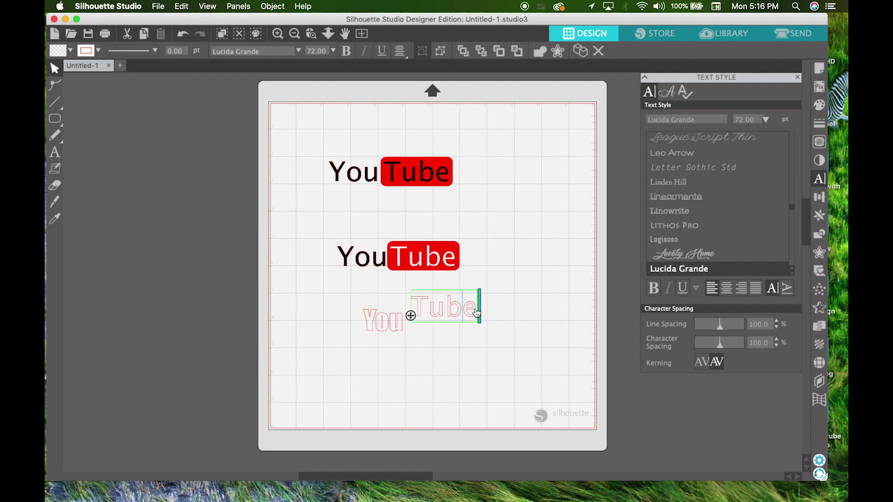
pyautogui.moveTo(475, 308); pyautogui.dragTo(414, 308)
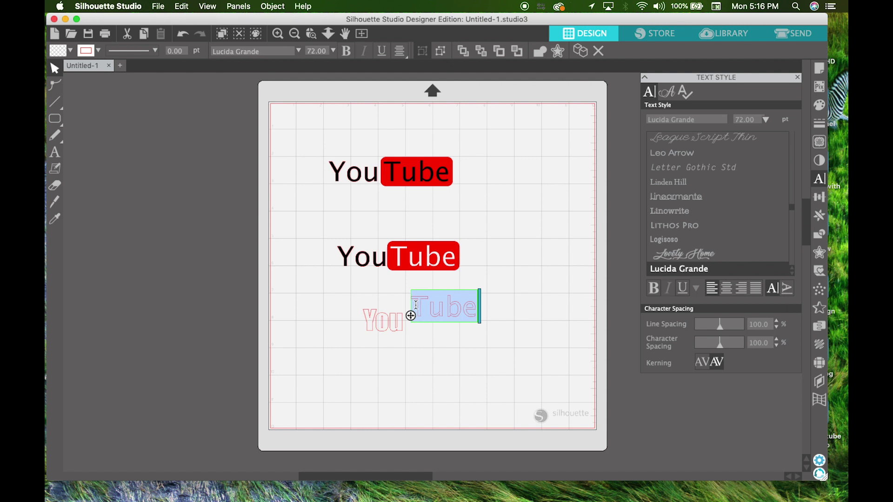
pyautogui.click(718, 121)
pyautogui.tripleClick(717, 121)
pyautogui.write('Impact')
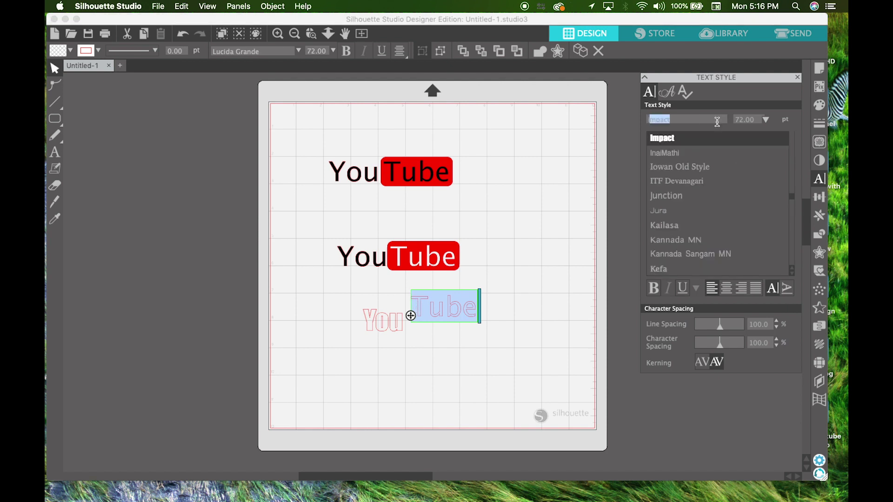
pyautogui.click(692, 139)
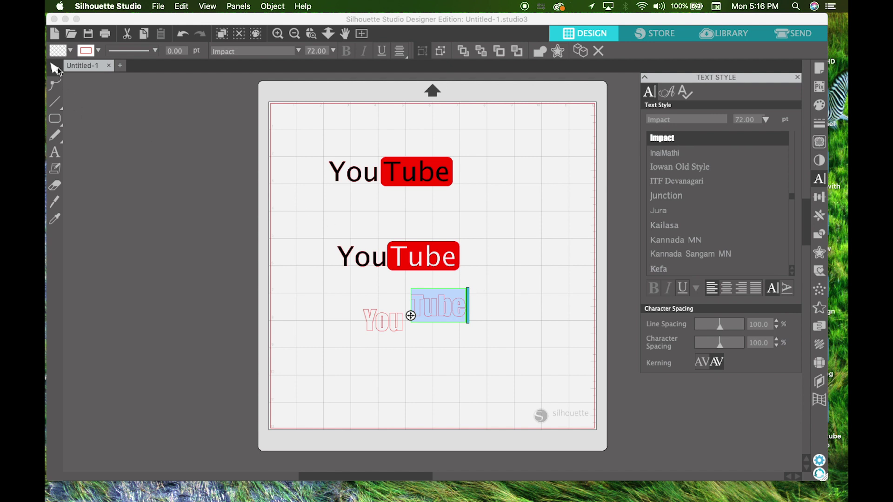
pyautogui.click(494, 295)
# - Move the outlined Impact "You" up and away from "Tube"
pyautogui.click(395, 326)
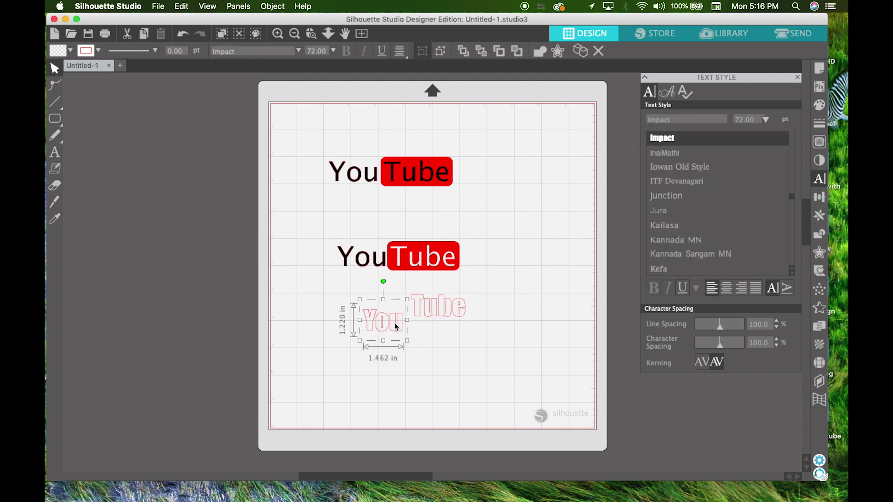
pyautogui.click(818, 105)
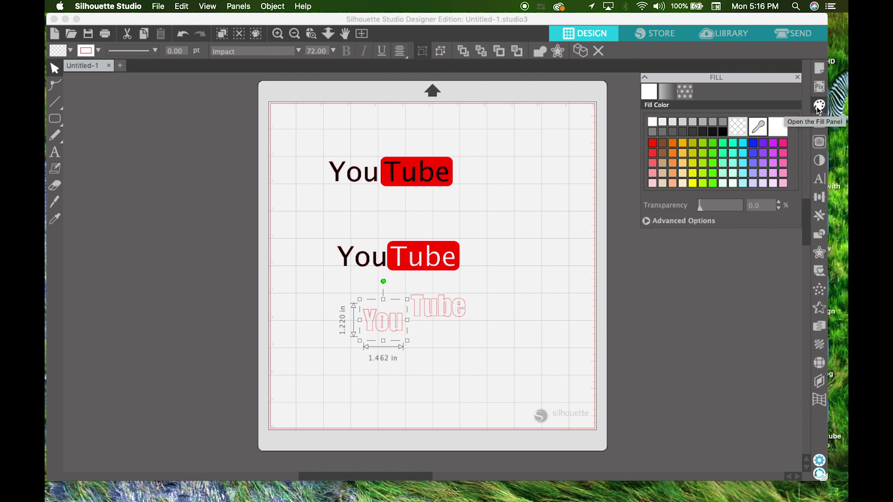
pyautogui.click(540, 316)
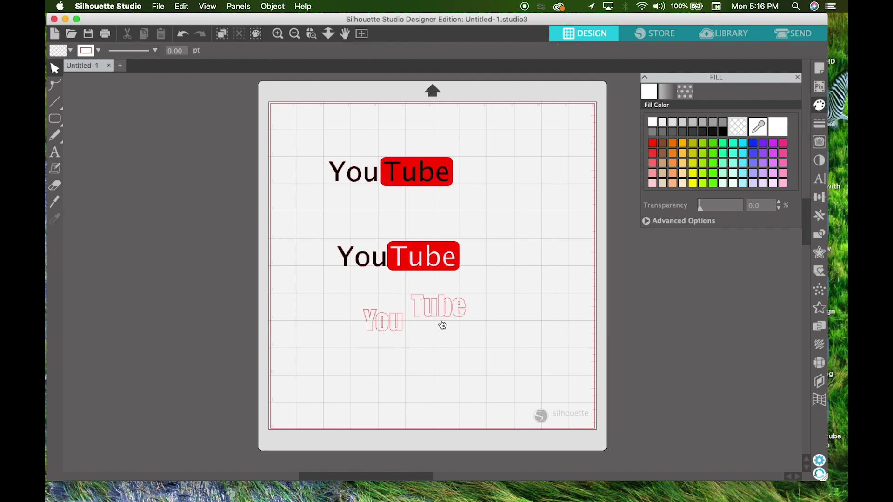
pyautogui.click(392, 320)
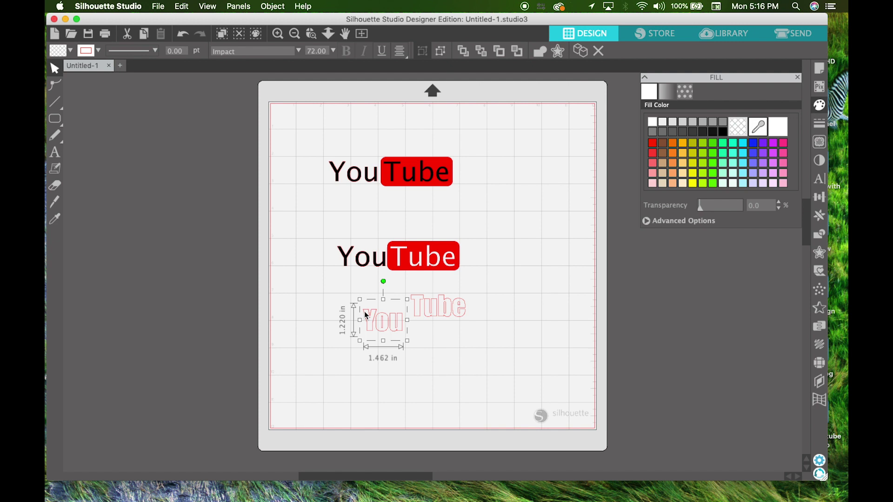
pyautogui.moveTo(388, 322); pyautogui.dragTo(370, 298)
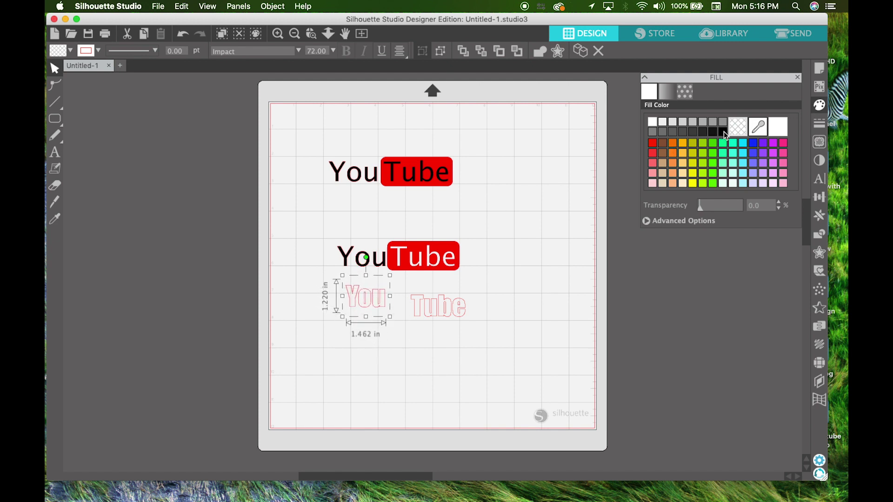
# - Fill the Impact "You" and "Tube" texts with solid black
pyautogui.click(680, 144)
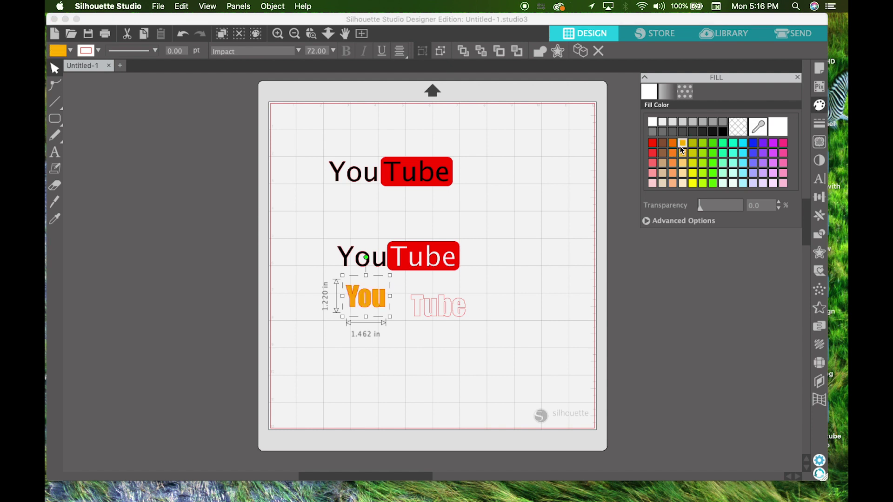
pyautogui.click(714, 155)
pyautogui.click(714, 184)
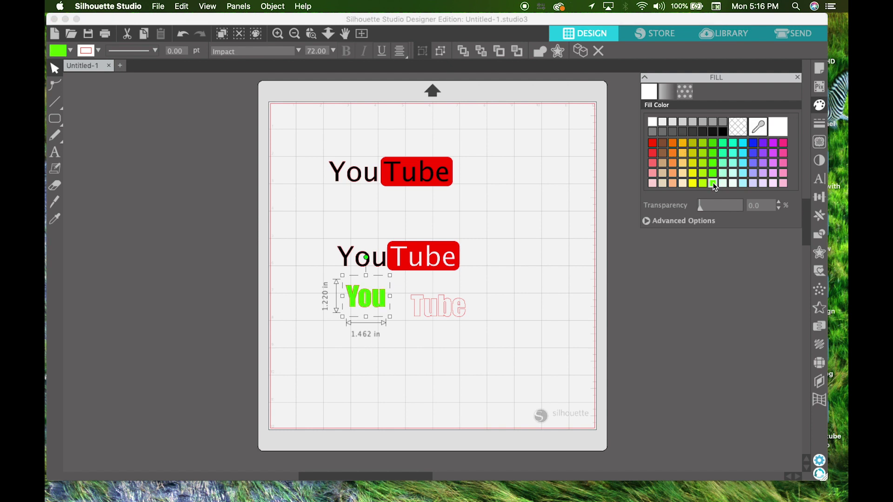
pyautogui.click(653, 143)
pyautogui.click(724, 131)
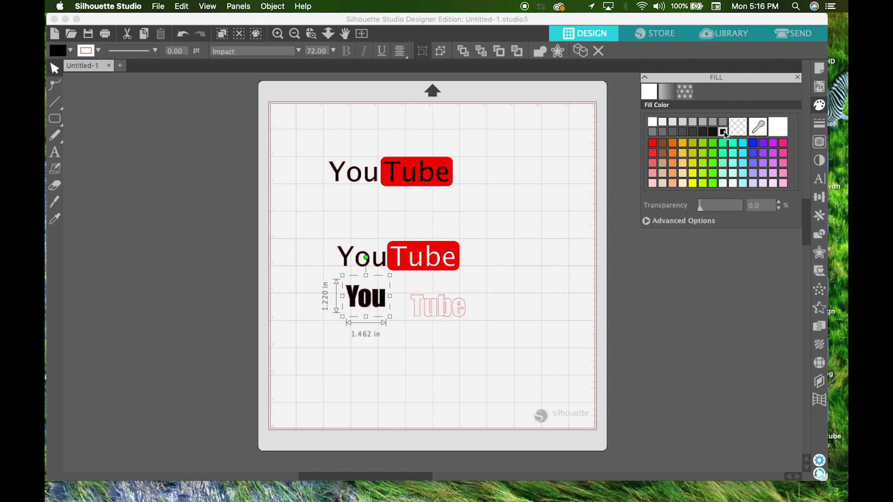
pyautogui.click(447, 305)
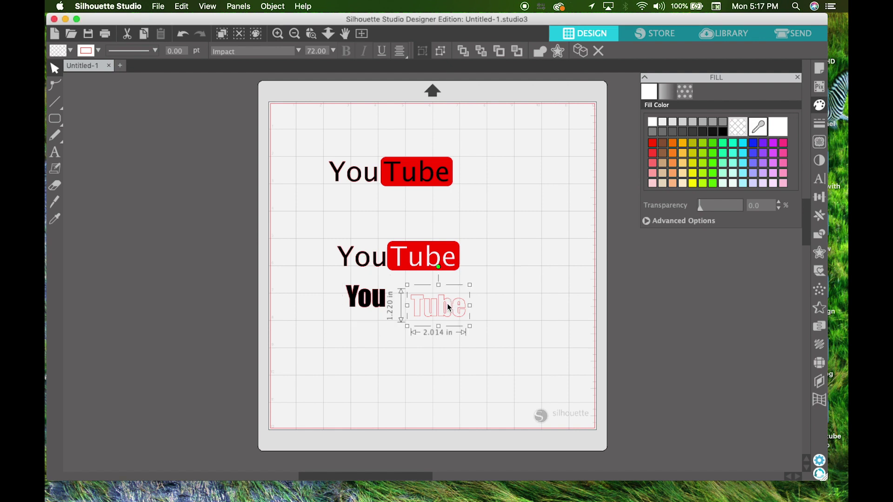
pyautogui.click(723, 132)
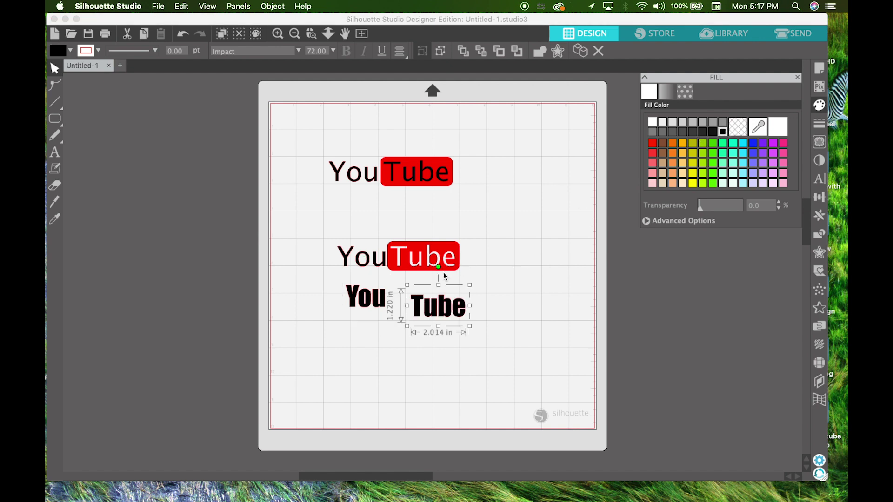
# - Bring the Impact "You" back next to "Tube" and align the two words on their vertical centre
pyautogui.moveTo(381, 300); pyautogui.dragTo(399, 310)
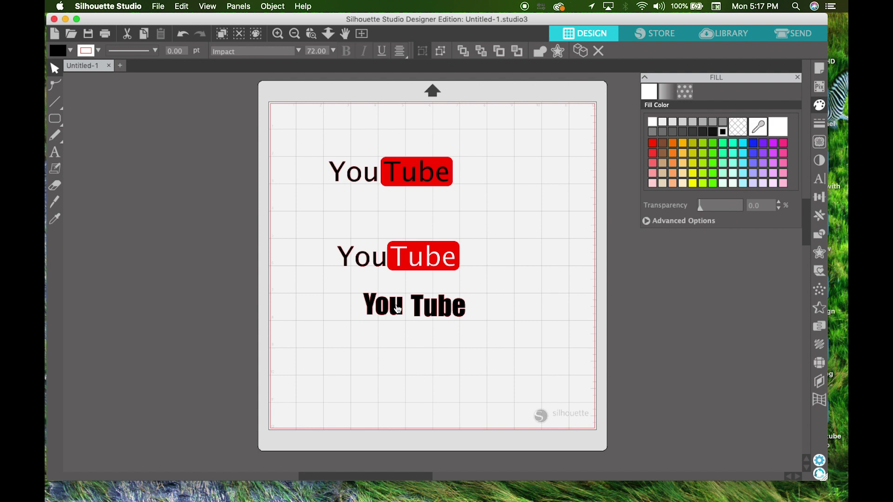
pyautogui.moveTo(446, 309); pyautogui.dragTo(445, 315)
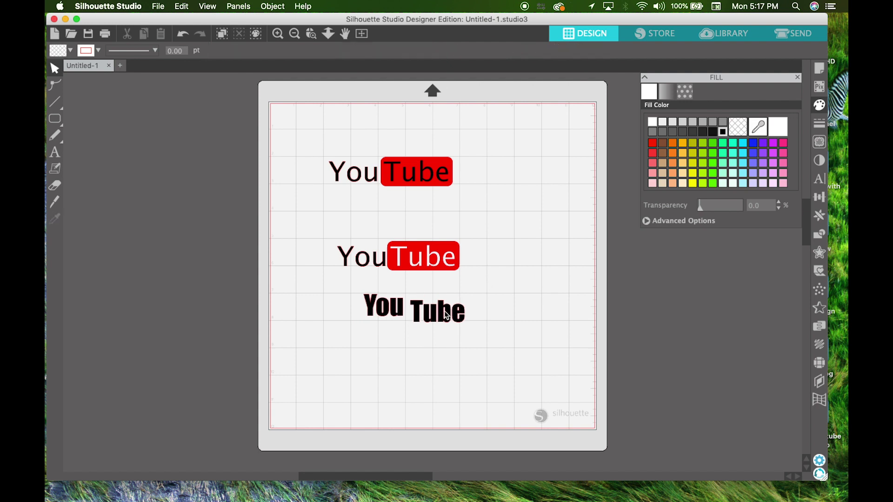
pyautogui.moveTo(486, 291); pyautogui.dragTo(390, 321)
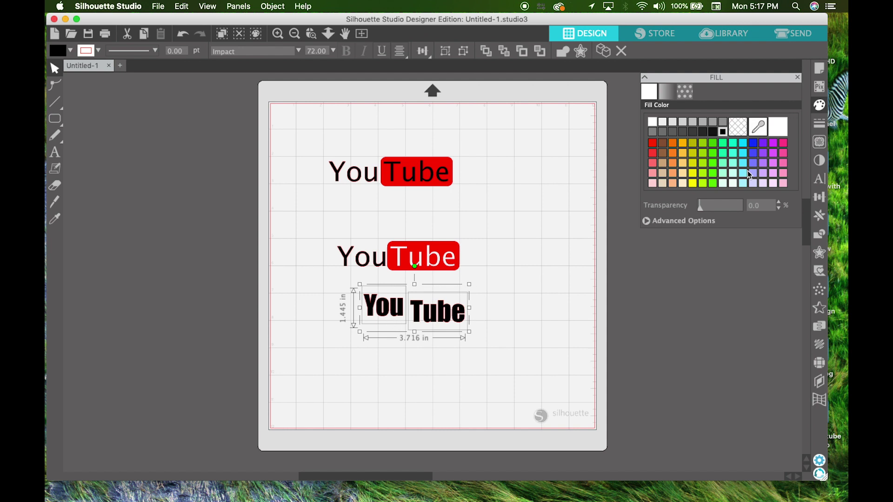
pyautogui.click(819, 201)
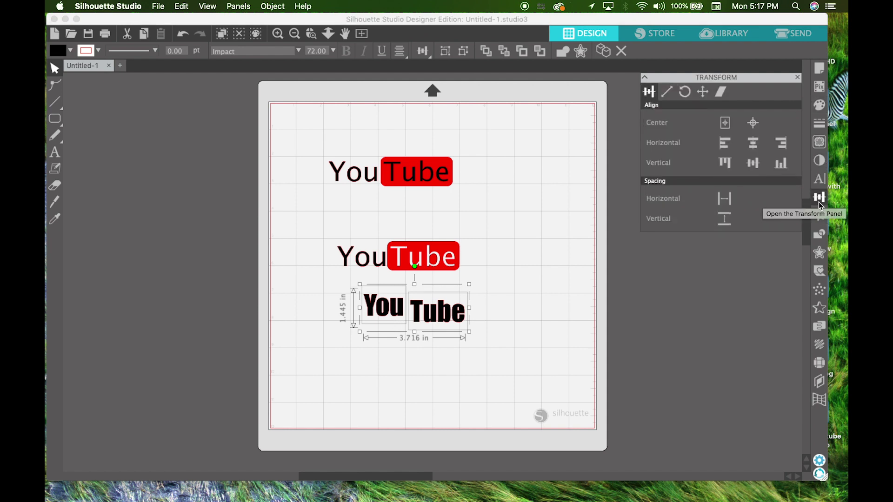
pyautogui.click(757, 163)
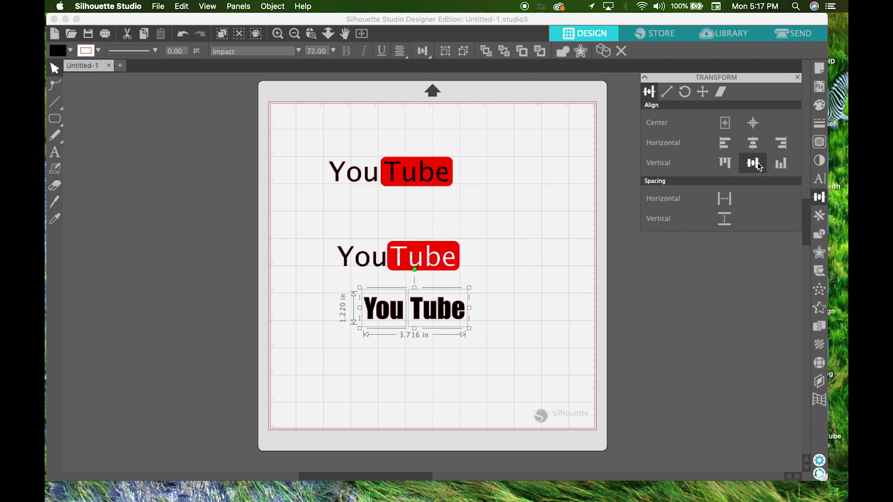
pyautogui.click(562, 291)
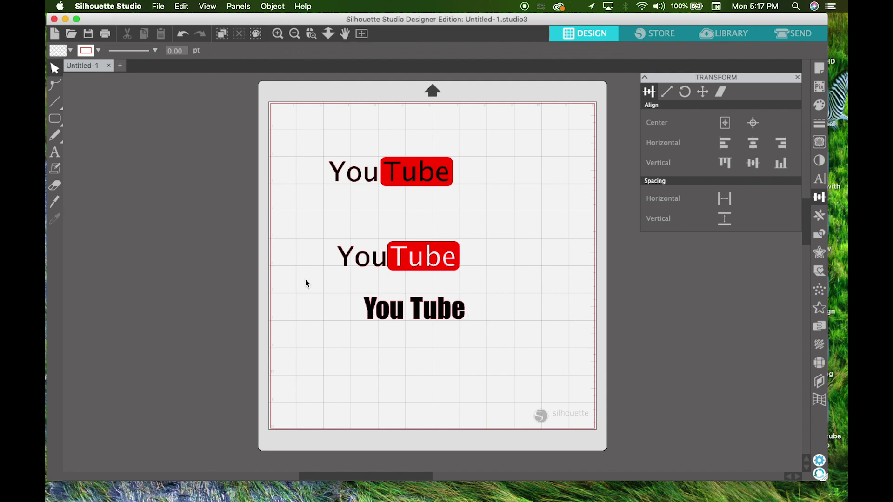
# - Draw a rounded rectangle about 2.29 in wide around the Impact "Tube"
pyautogui.moveTo(63, 130)
pyautogui.click(90, 122)
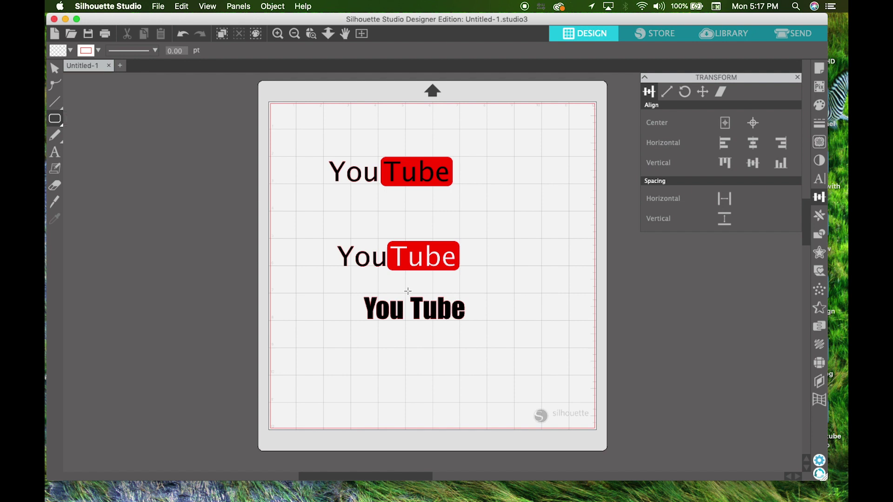
pyautogui.moveTo(406, 291); pyautogui.dragTo(468, 326)
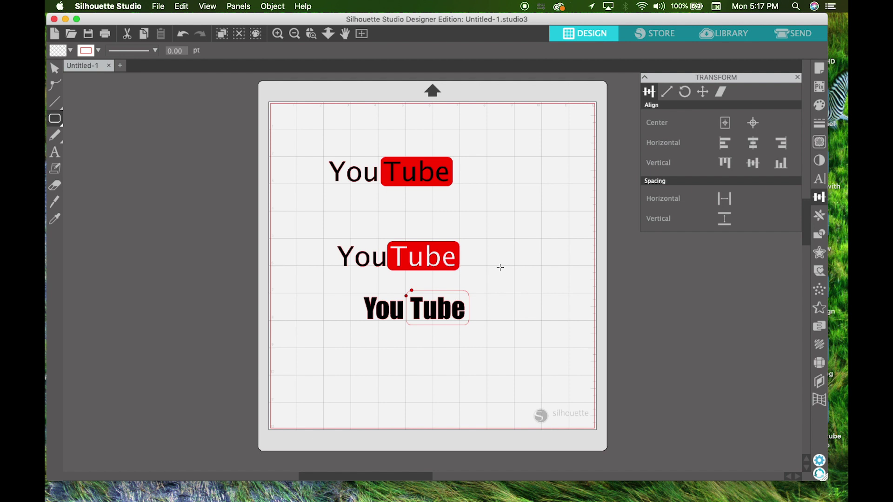
pyautogui.press('v')
pyautogui.click(462, 294)
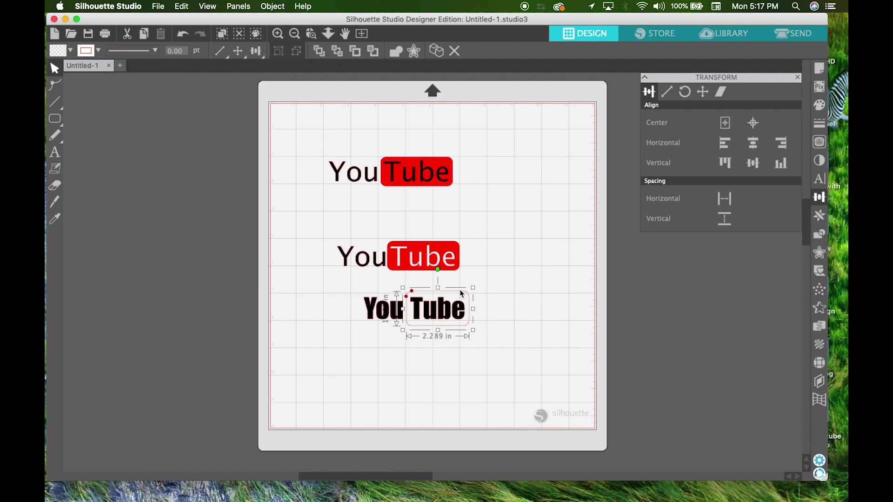
# - Move the new rounded rectangle off the text and fill it red
pyautogui.moveTo(461, 294); pyautogui.dragTo(530, 256)
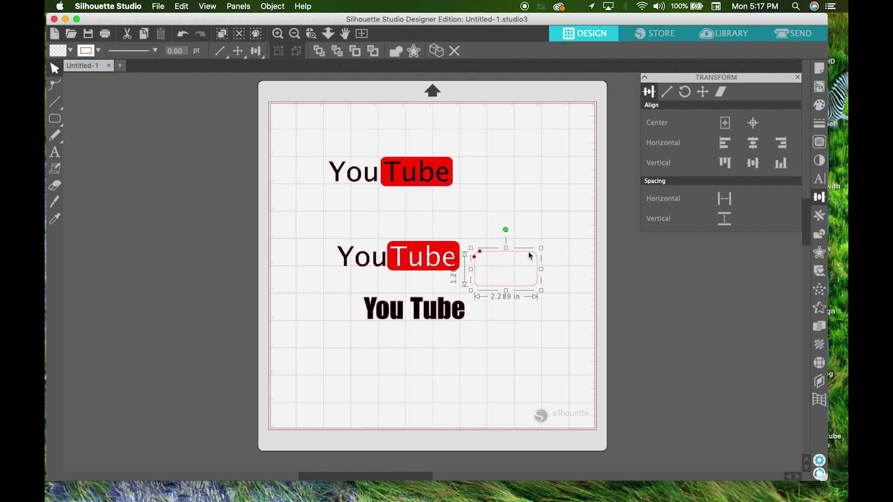
pyautogui.click(815, 109)
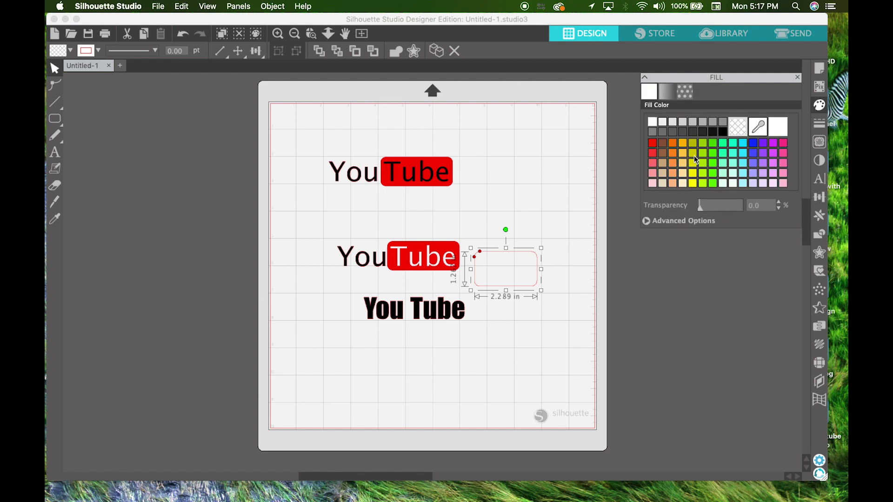
pyautogui.click(652, 144)
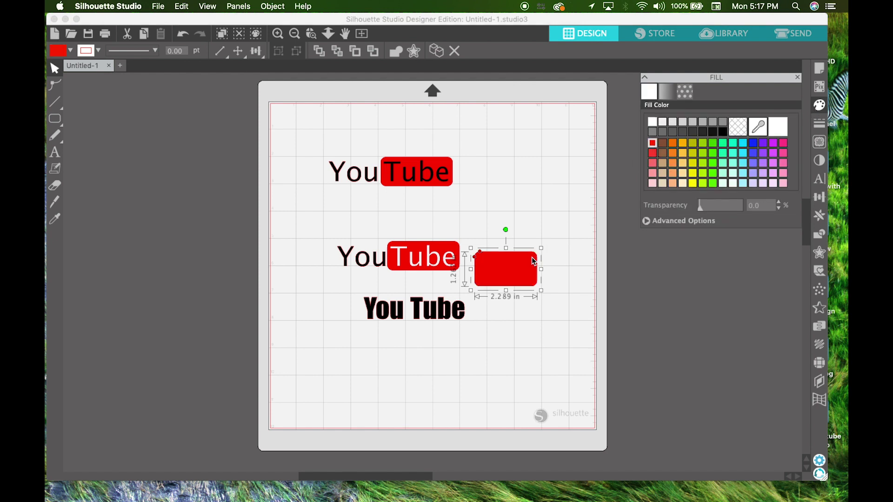
# - Place the red rectangle back over the Impact "Tube" and send it behind the text
pyautogui.moveTo(534, 261); pyautogui.dragTo(465, 301)
pyautogui.click(493, 291)
pyautogui.click(461, 309)
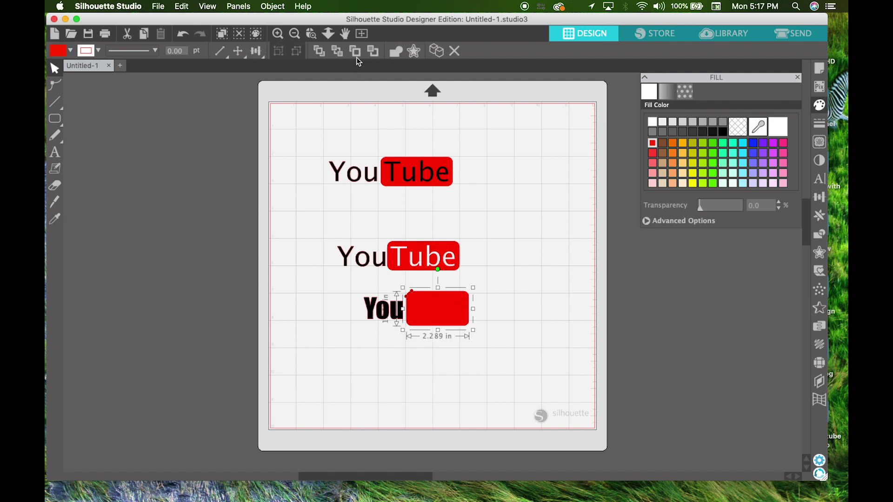
pyautogui.click(375, 54)
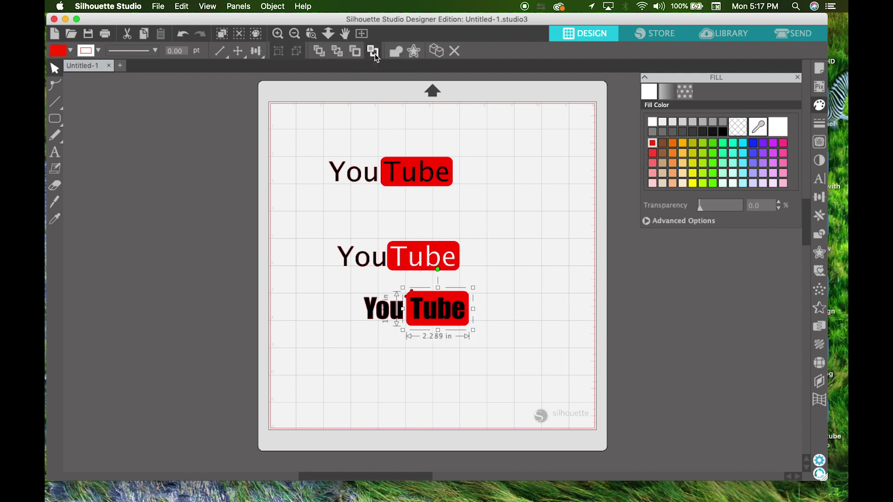
# - Cut the Impact "Tube" out of its red rectangle with Subtract All and pull the black letters away below it
pyautogui.click(480, 254)
pyautogui.click(454, 293)
pyautogui.click(508, 294)
pyautogui.click(458, 319)
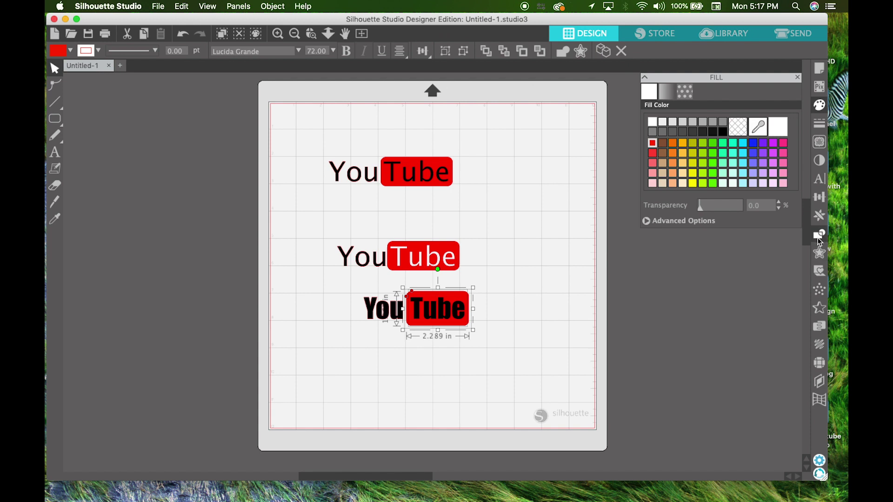
pyautogui.click(819, 198)
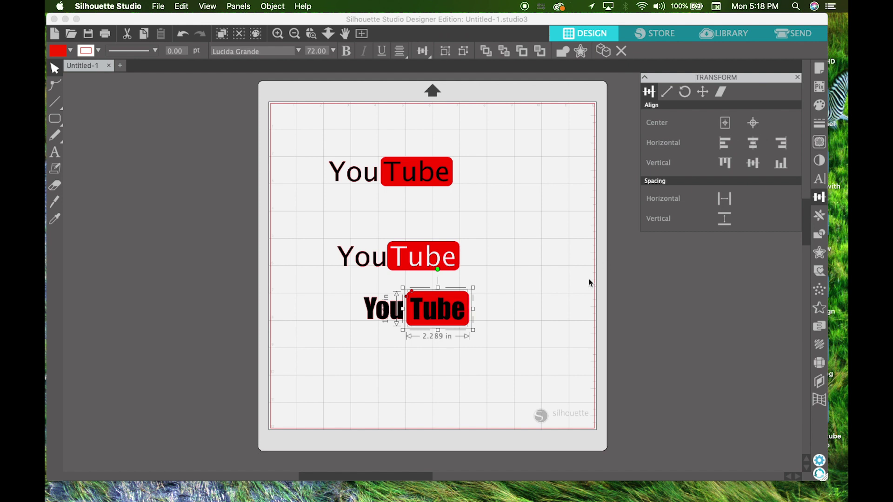
pyautogui.click(564, 300)
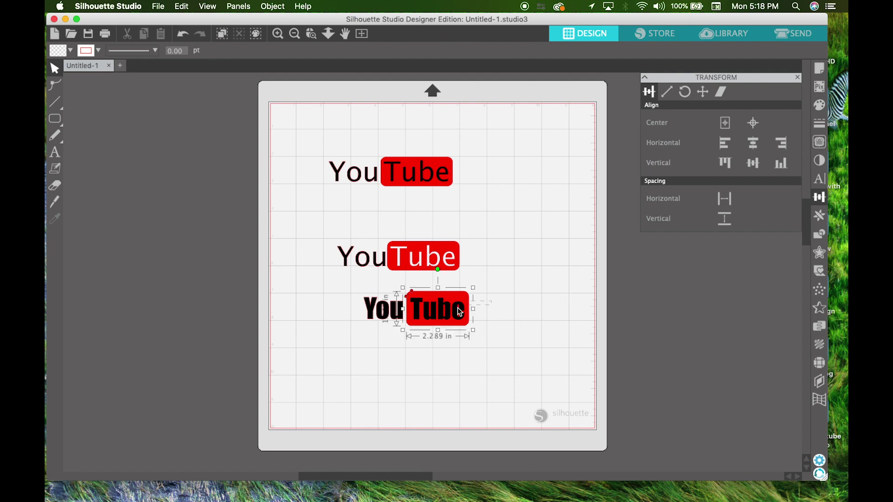
pyautogui.click(451, 313)
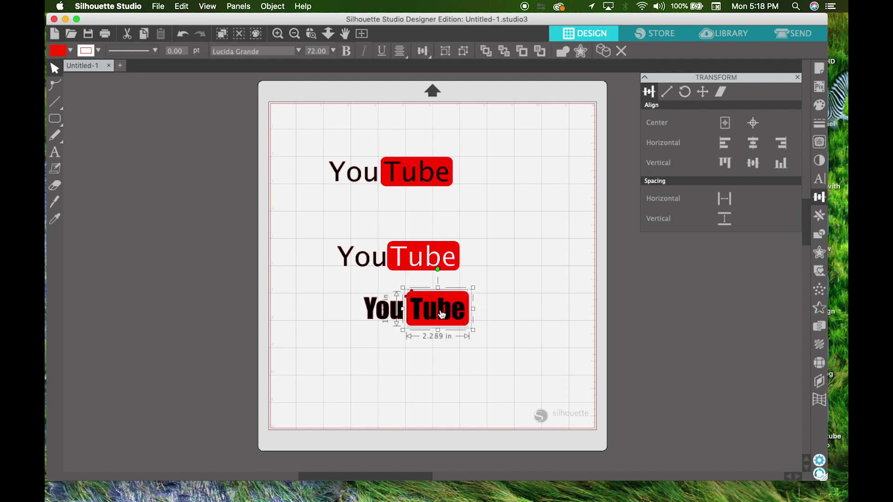
pyautogui.click(819, 236)
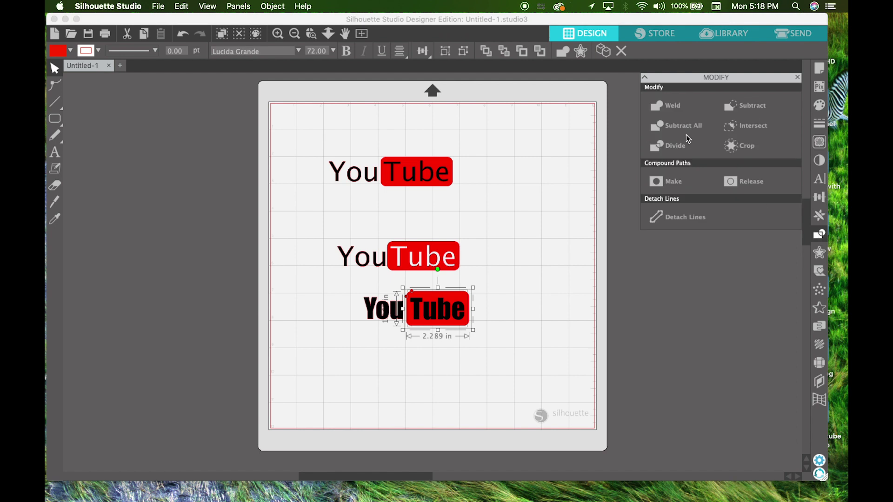
pyautogui.click(664, 130)
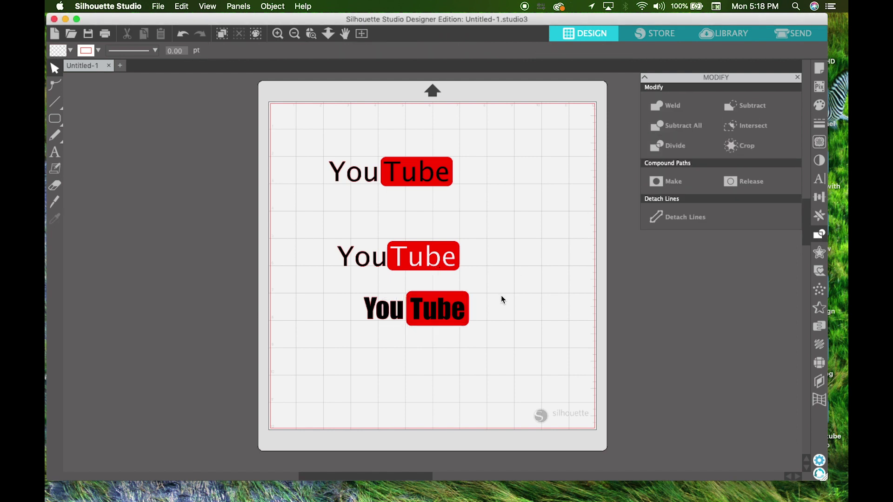
pyautogui.moveTo(454, 309); pyautogui.dragTo(513, 362)
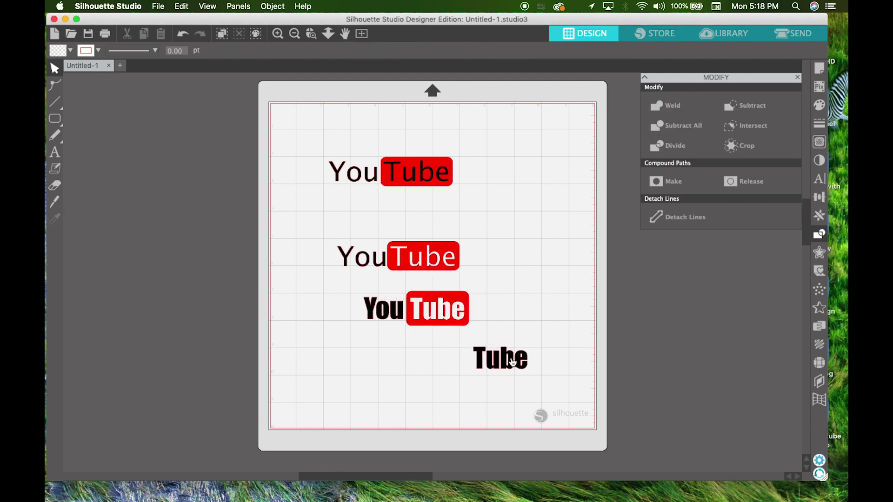
# - Delete the leftover black Impact "Tube" letters below the cut-out red rectangle
pyautogui.press('Delete')
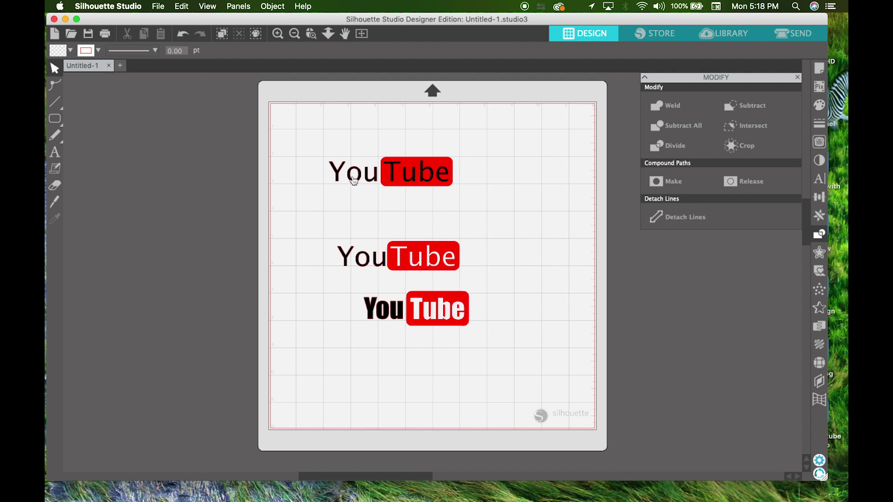
# - Move the top logo's red rectangle aside, fill its "Tube" text white, and place the rectangle back behind the text
pyautogui.click(417, 181)
pyautogui.moveTo(445, 177); pyautogui.dragTo(478, 159)
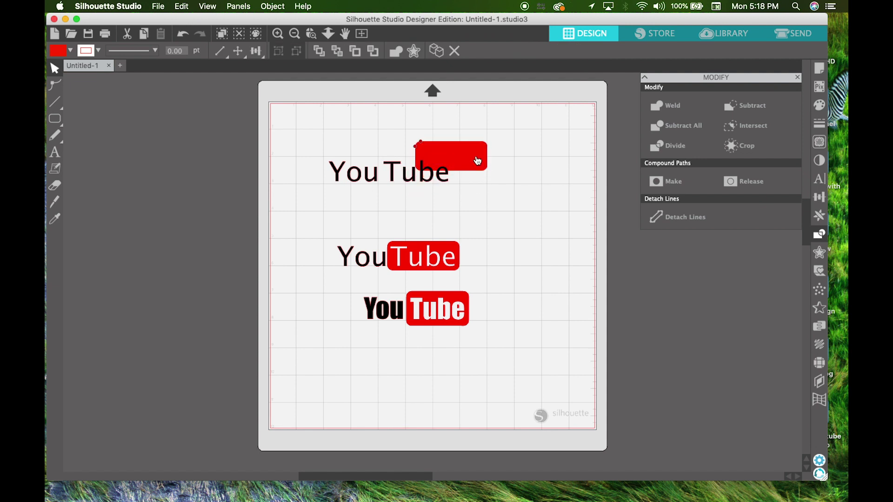
pyautogui.click(416, 179)
pyautogui.click(819, 105)
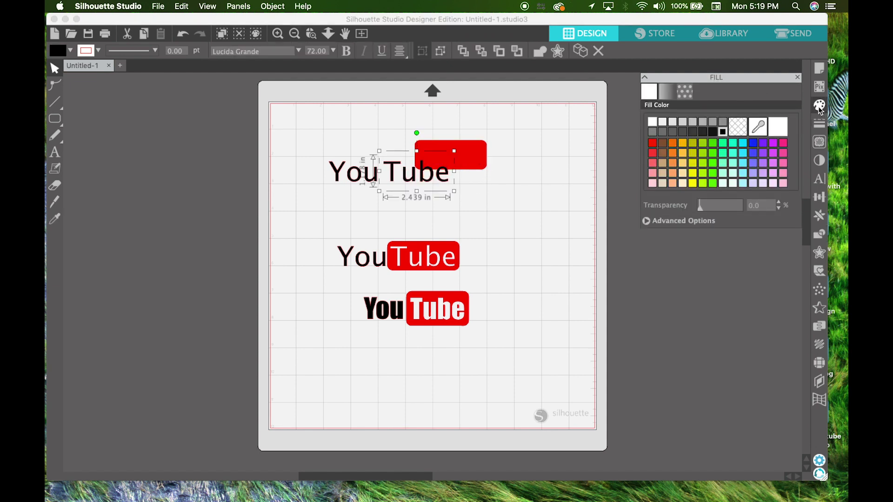
pyautogui.click(652, 121)
pyautogui.moveTo(479, 158); pyautogui.dragTo(446, 177)
pyautogui.click(444, 229)
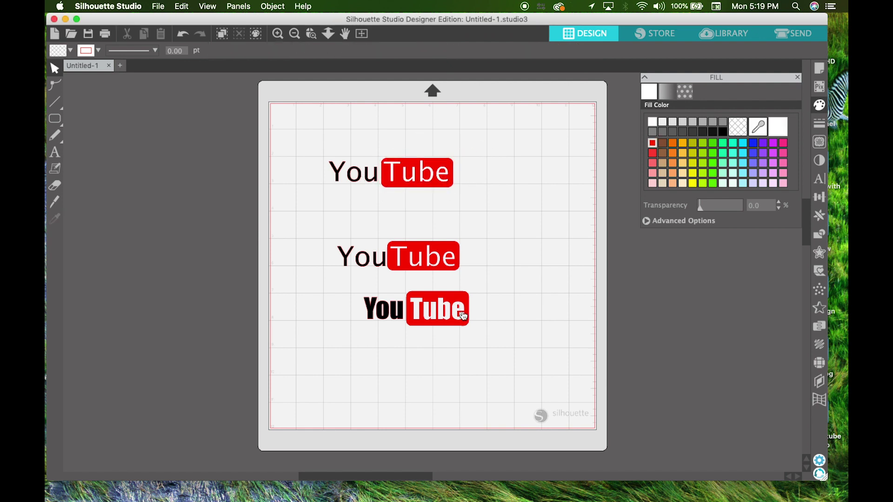
# - Nudge the top logo's white "Tube" and its red rectangle so the text sits centered in the rectangle
pyautogui.click(406, 183)
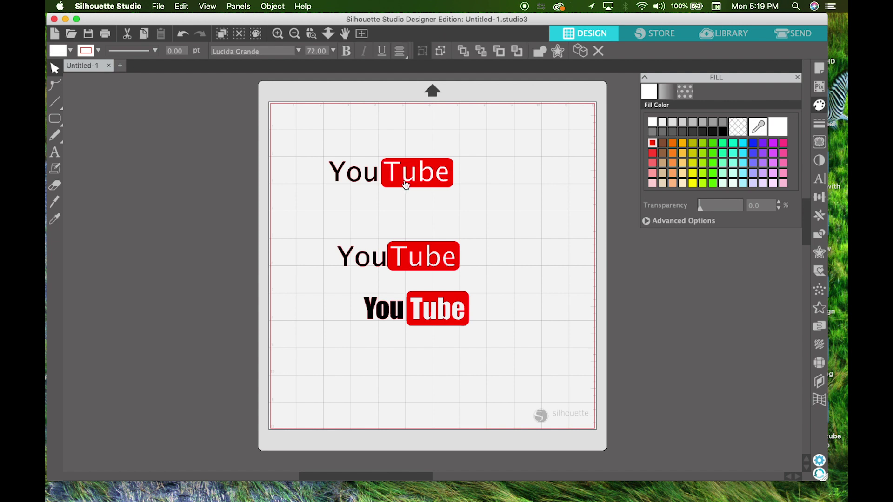
pyautogui.click(353, 180)
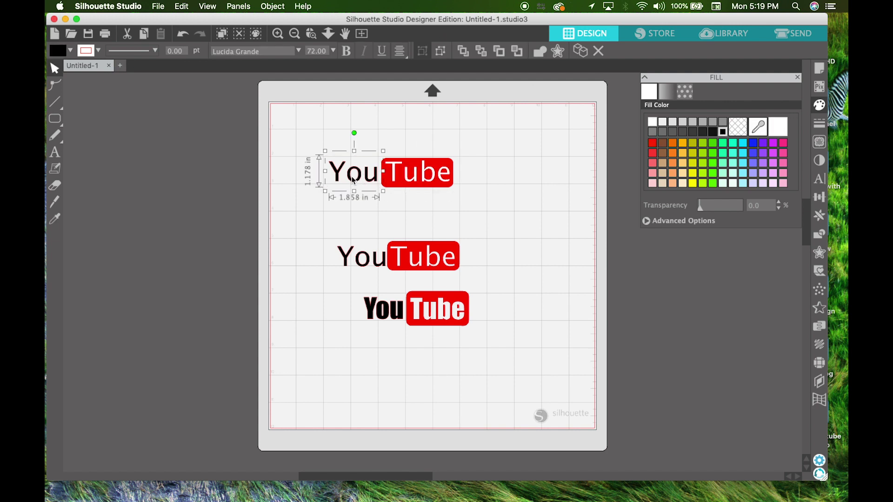
pyautogui.click(408, 172)
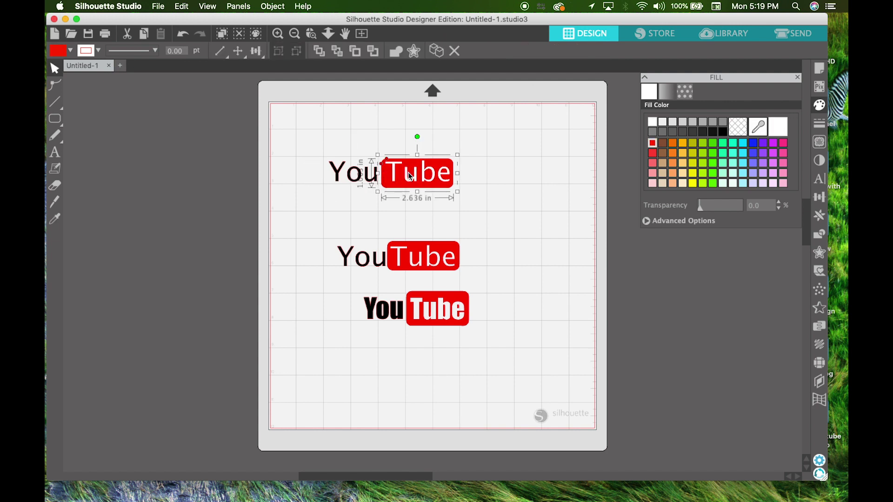
pyautogui.click(441, 166)
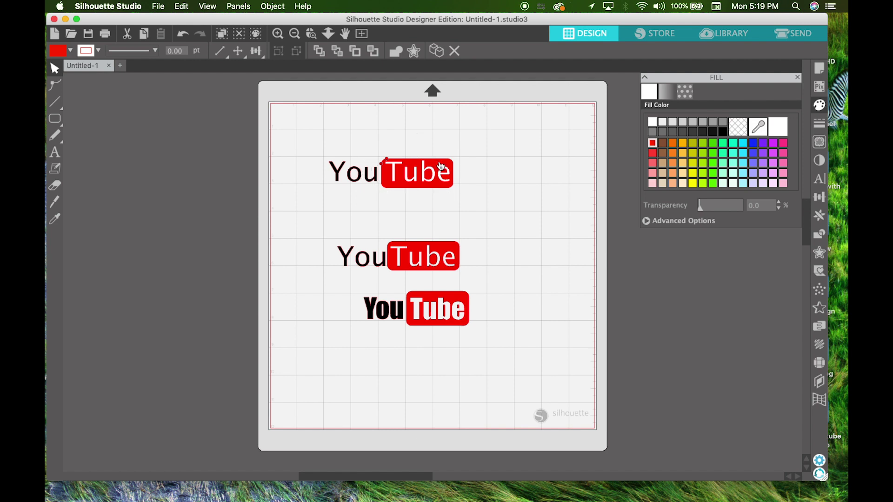
pyautogui.moveTo(441, 166)
pyautogui.mouseDown()
pyautogui.moveTo(473, 146)
pyautogui.moveTo(450, 151)
pyautogui.moveTo(441, 165)
pyautogui.mouseUp()
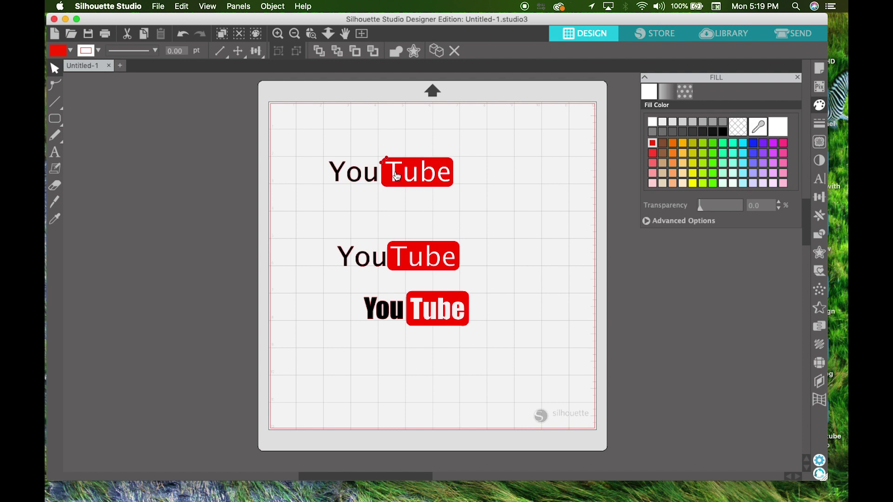
pyautogui.click(467, 190)
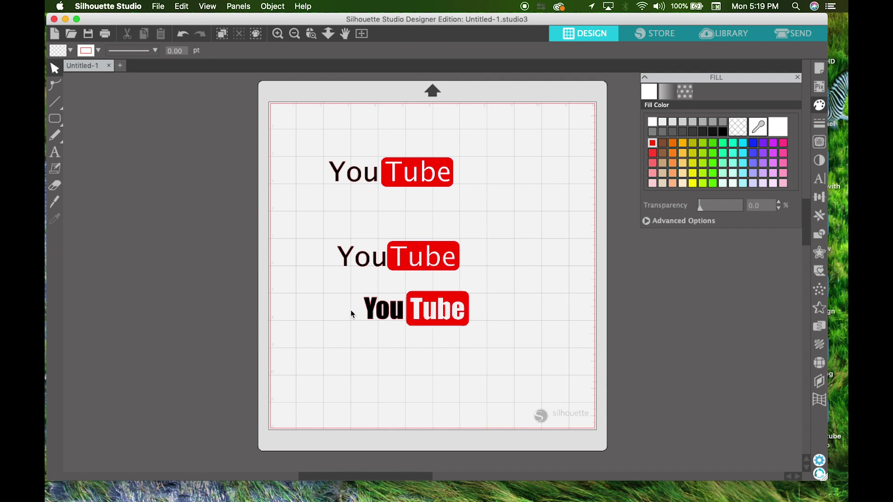
# - Nudge the Impact logo's red rectangle slightly away from "You" to adjust the spacing between them
pyautogui.click(374, 314)
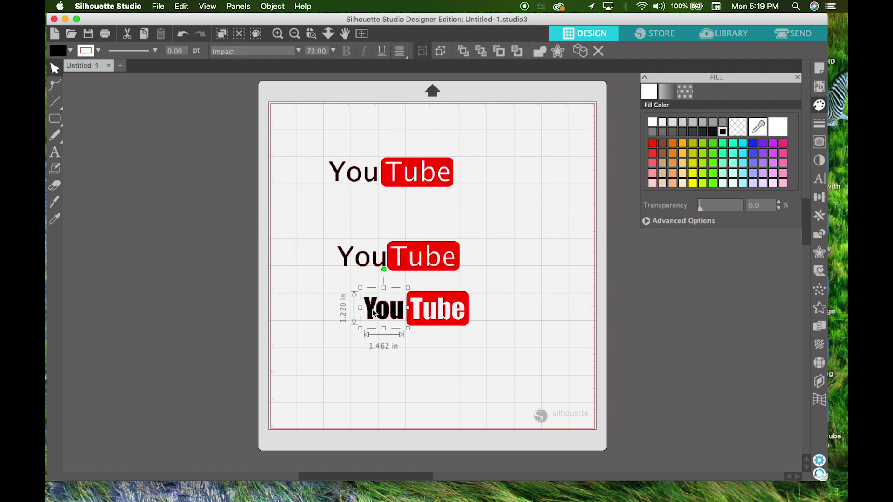
pyautogui.click(456, 302)
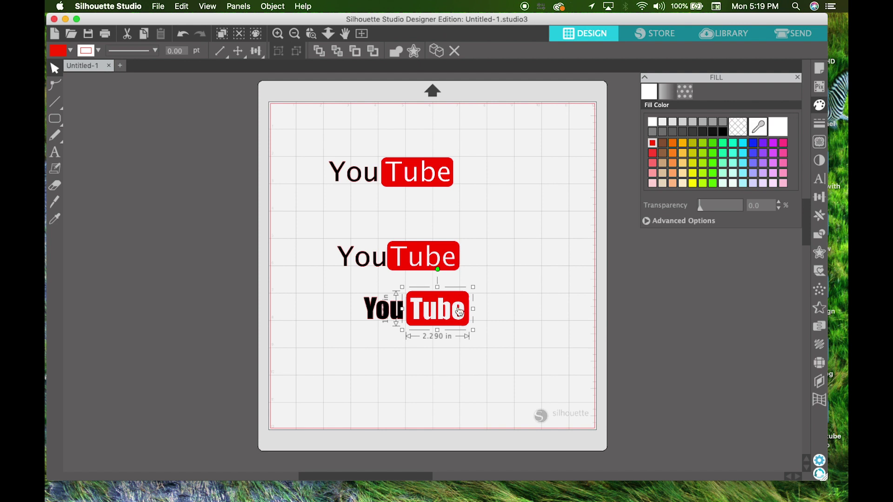
pyautogui.moveTo(460, 297)
pyautogui.mouseDown()
pyautogui.moveTo(517, 261)
pyautogui.moveTo(528, 236)
pyautogui.moveTo(546, 248)
pyautogui.moveTo(535, 282)
pyautogui.moveTo(461, 297)
pyautogui.mouseUp()
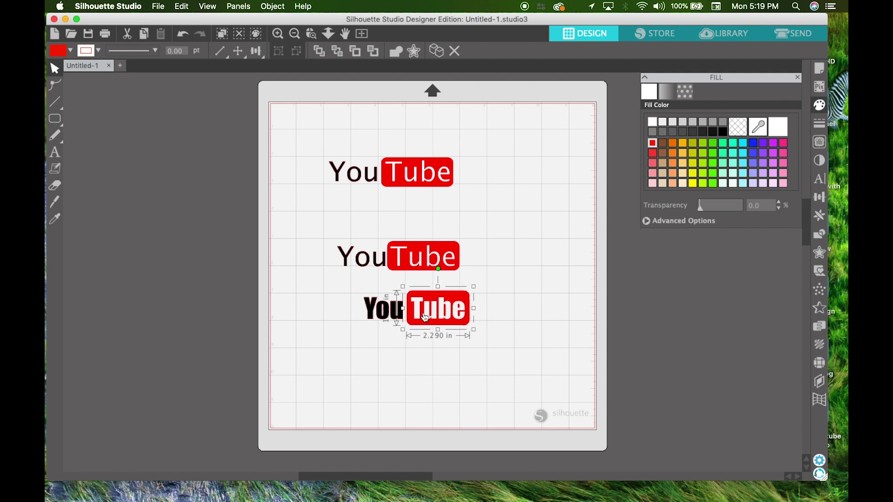
pyautogui.moveTo(455, 301); pyautogui.dragTo(454, 301)
pyautogui.moveTo(456, 300); pyautogui.dragTo(457, 299)
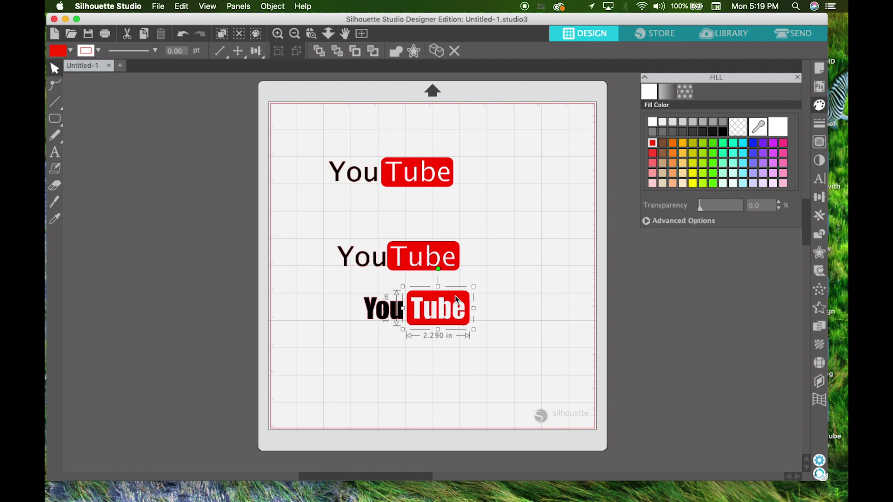
pyautogui.click(495, 300)
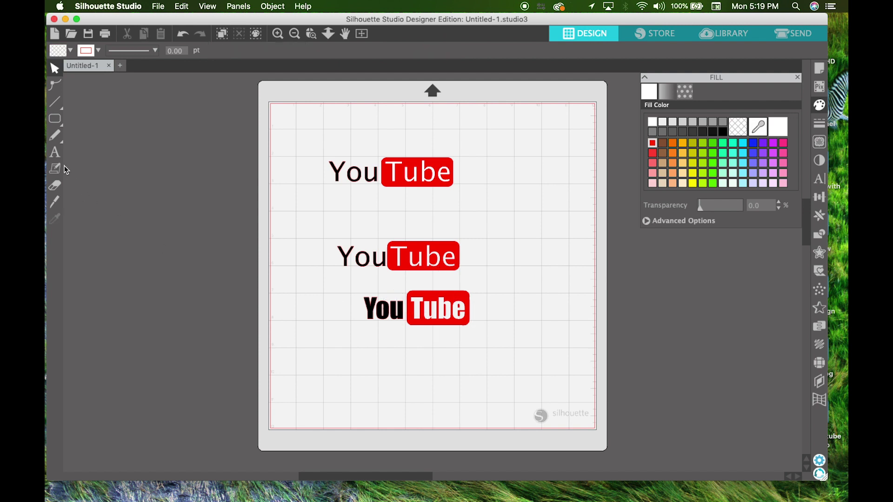
# - Add the text "adubbproductions" directly below the Impact logo and shift it so it fits on the page
pyautogui.click(54, 152)
pyautogui.click(366, 353)
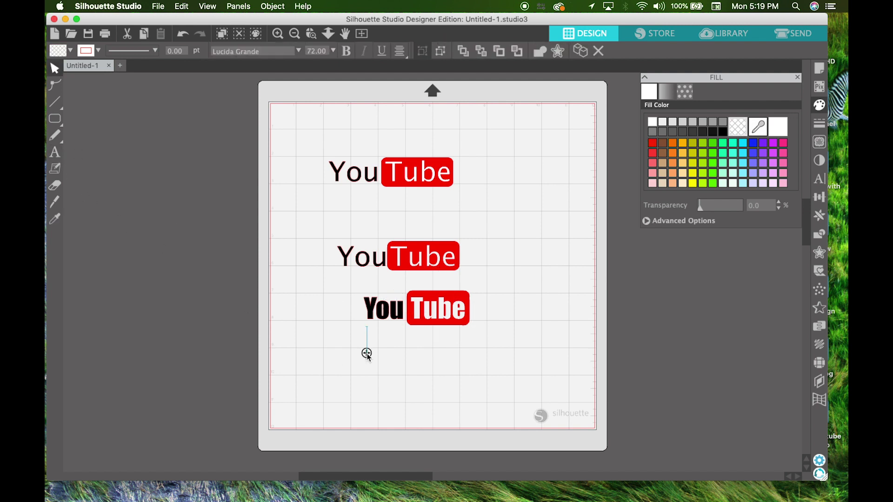
pyautogui.write('adubb')
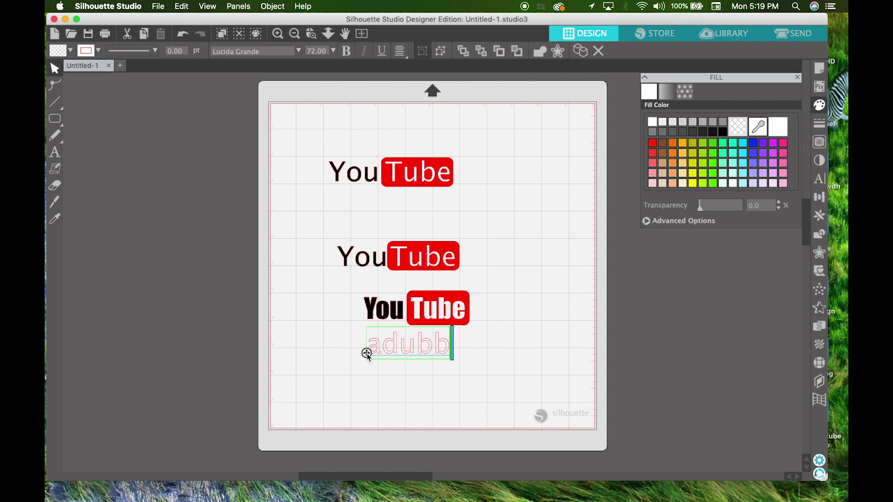
pyautogui.write('produ')
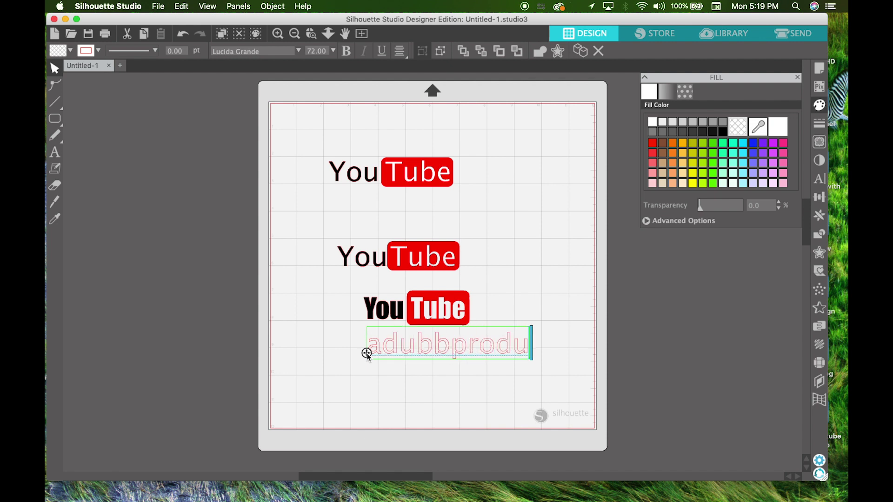
pyautogui.write('ctions')
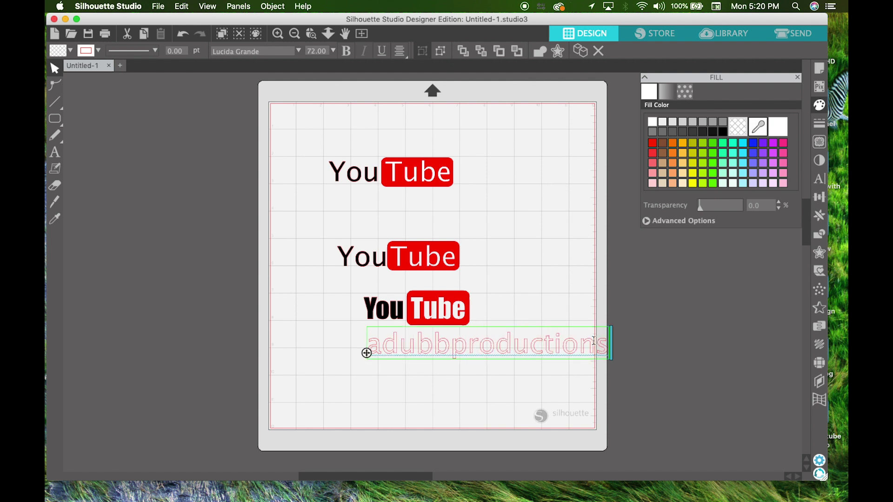
pyautogui.moveTo(607, 338); pyautogui.dragTo(553, 338)
pyautogui.click(552, 342)
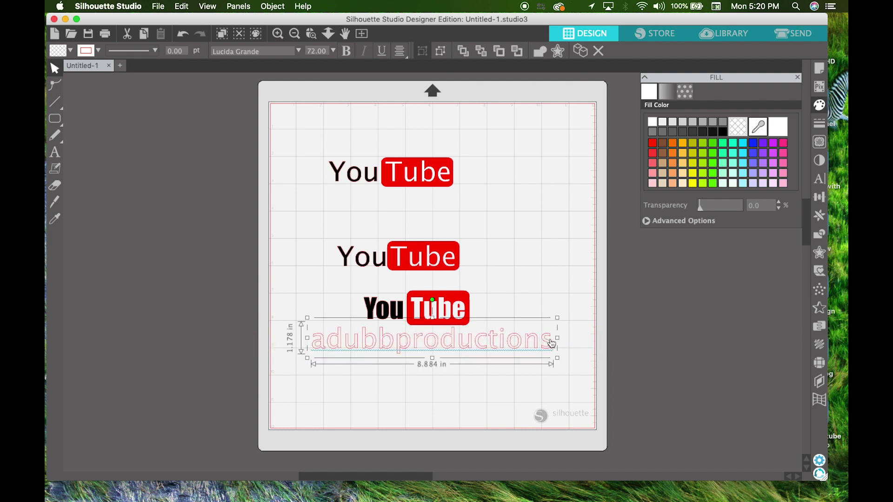
pyautogui.click(535, 296)
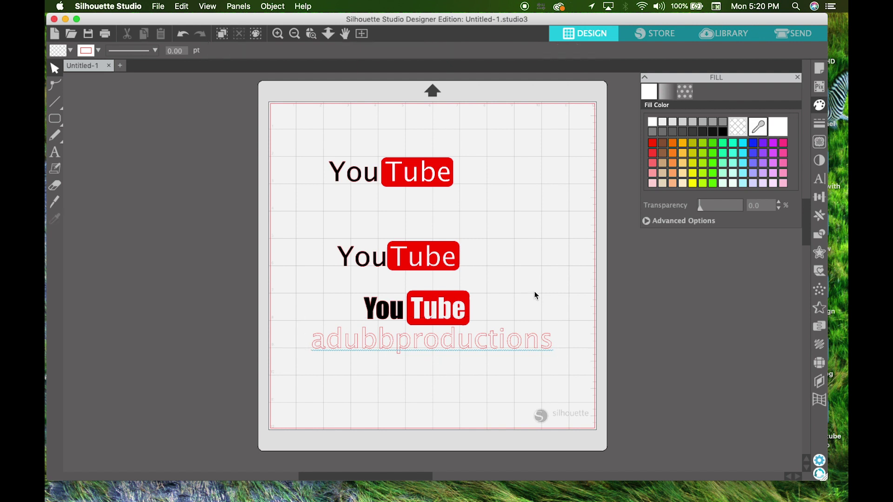
# - Set the font size of the "adubbproductions" text to 50
pyautogui.doubleClick(546, 343)
pyautogui.moveTo(553, 343); pyautogui.dragTo(306, 322)
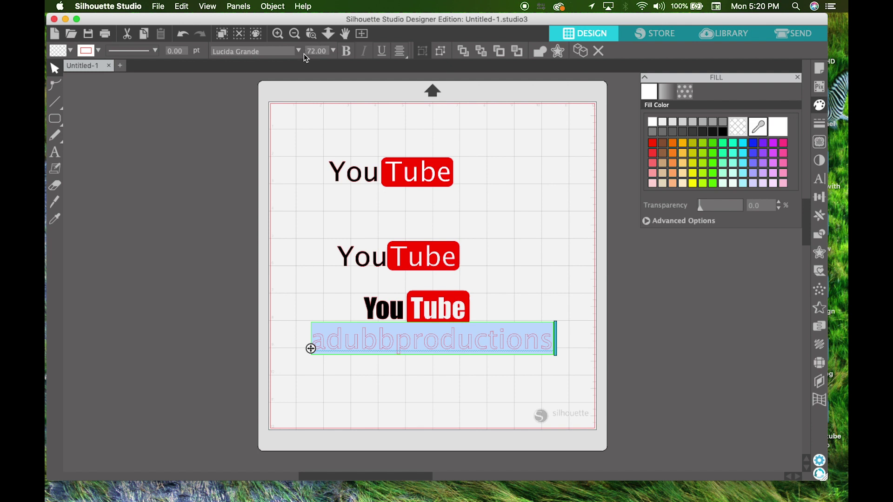
pyautogui.click(333, 51)
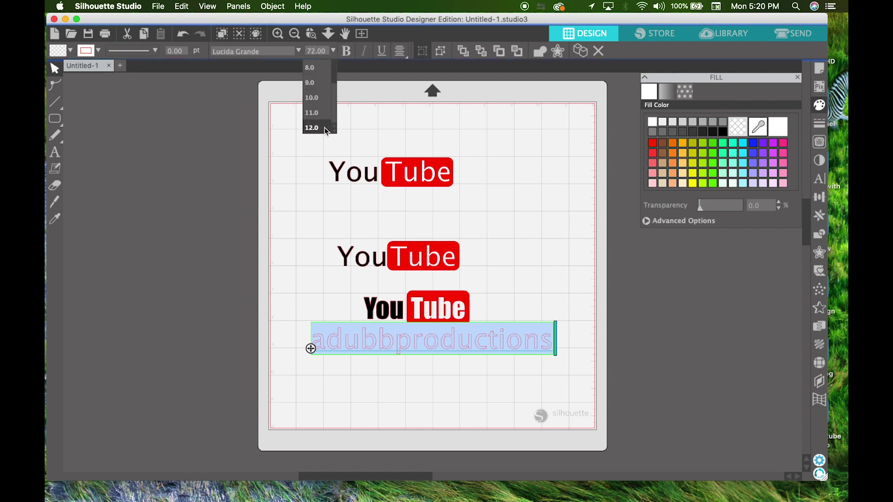
pyautogui.click(312, 127)
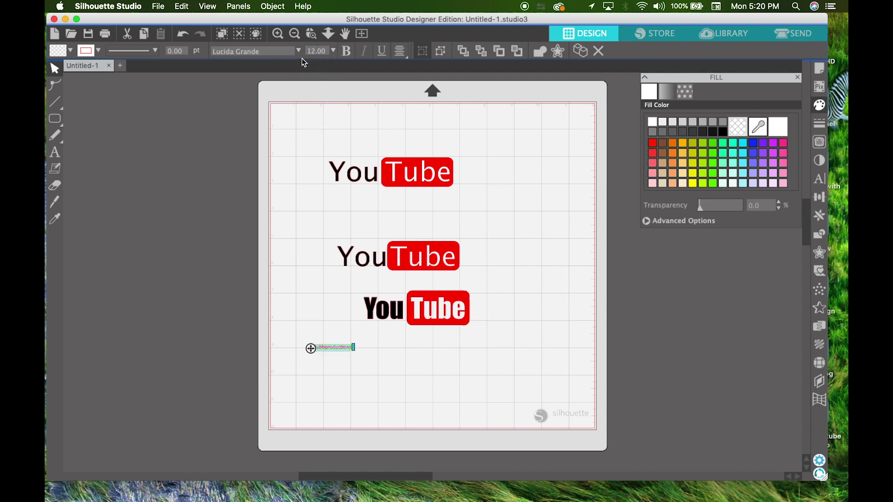
pyautogui.press('BackSpace')
pyautogui.press('BackSpace')
pyautogui.write('50')
pyautogui.press('Return')
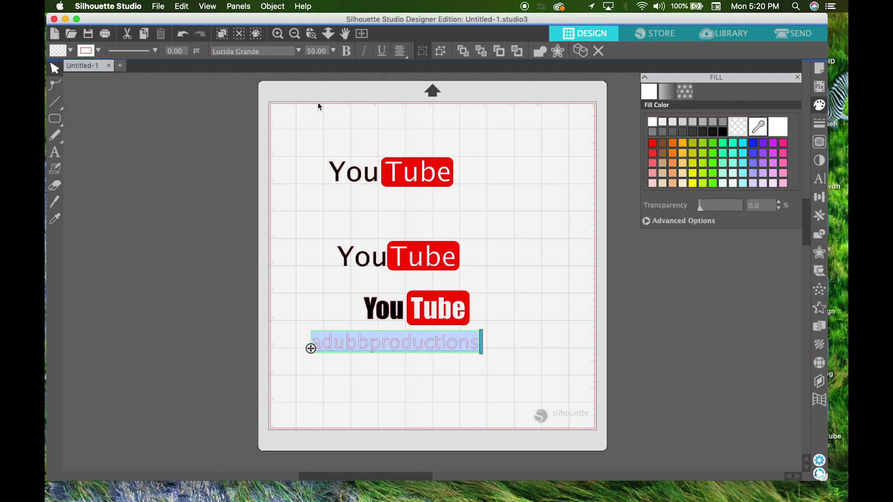
pyautogui.click(387, 338)
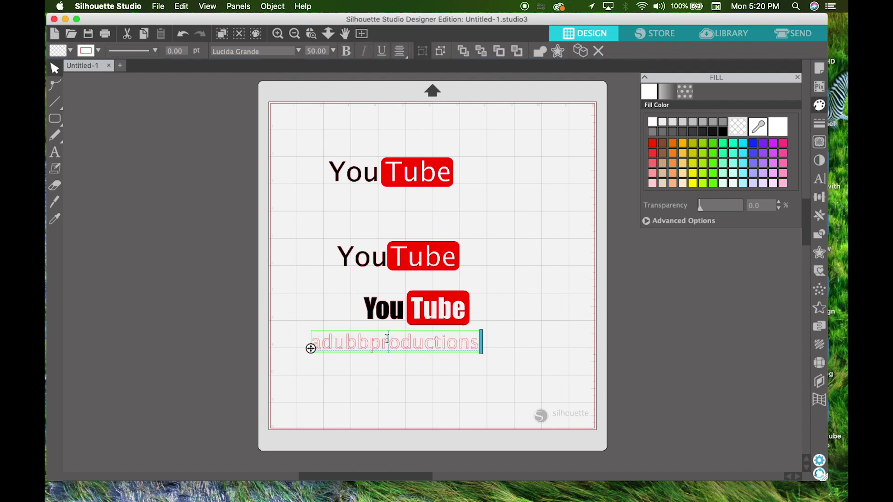
pyautogui.click(439, 359)
pyautogui.doubleClick(424, 344)
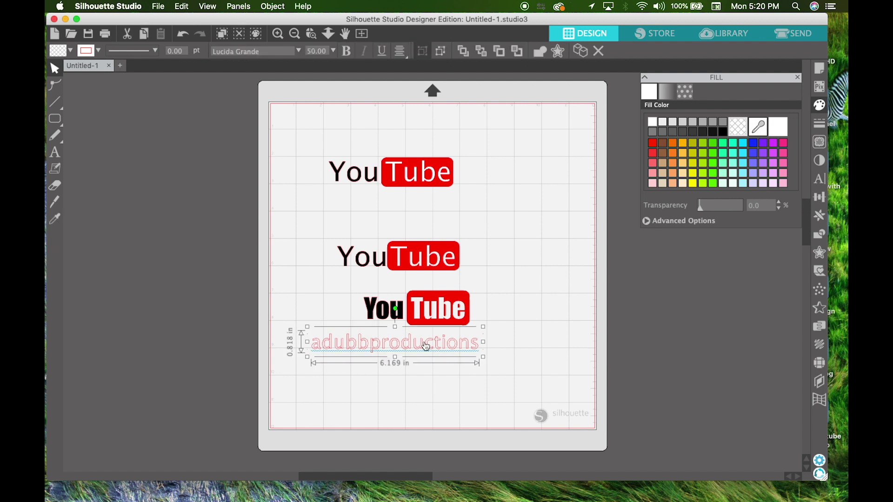
# - Change the "adubbproductions" text to the Impact font and fill it black
pyautogui.click(442, 341)
pyautogui.doubleClick(464, 342)
pyautogui.moveTo(482, 344); pyautogui.dragTo(314, 344)
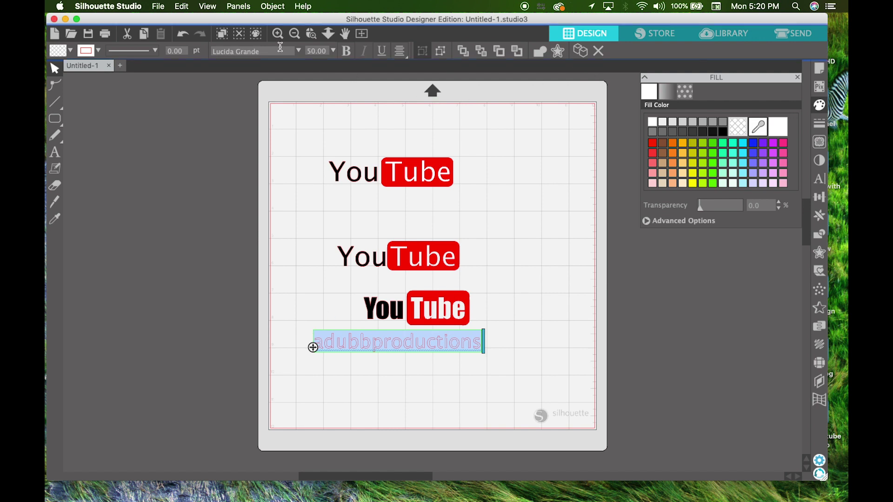
pyautogui.click(281, 50)
pyautogui.write('im')
pyautogui.press('Return')
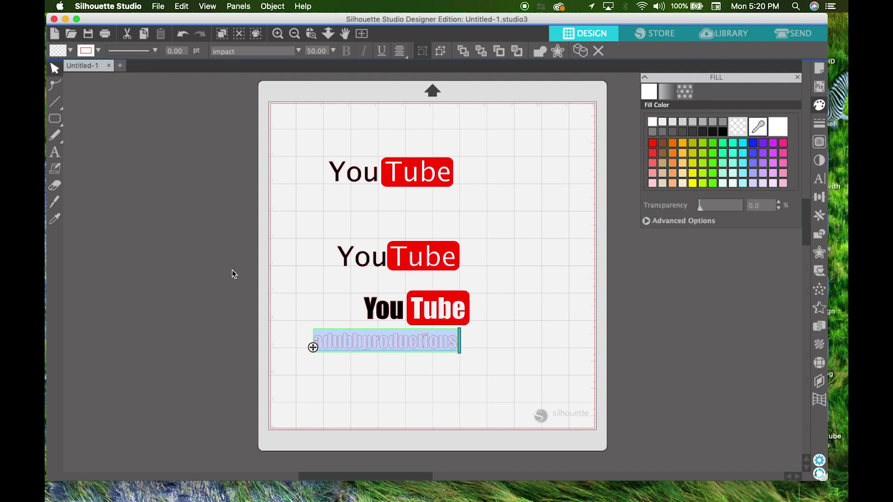
pyautogui.click(723, 132)
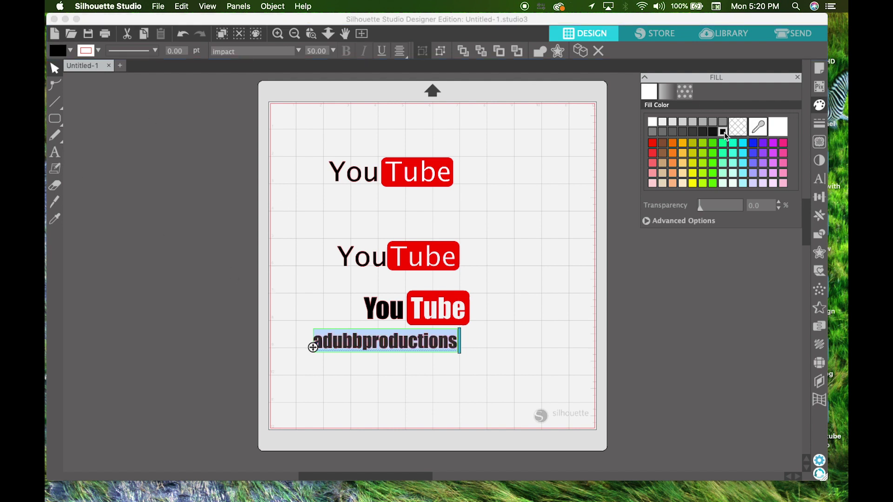
# - Move the black "adubbproductions" text up close beneath the Impact logo, roughly centered under it
pyautogui.click(55, 76)
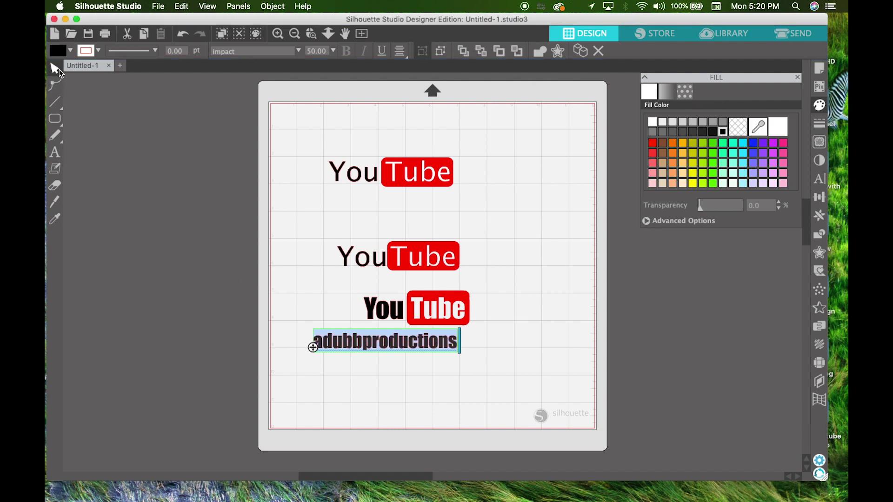
pyautogui.moveTo(372, 341); pyautogui.dragTo(464, 344)
pyautogui.click(428, 354)
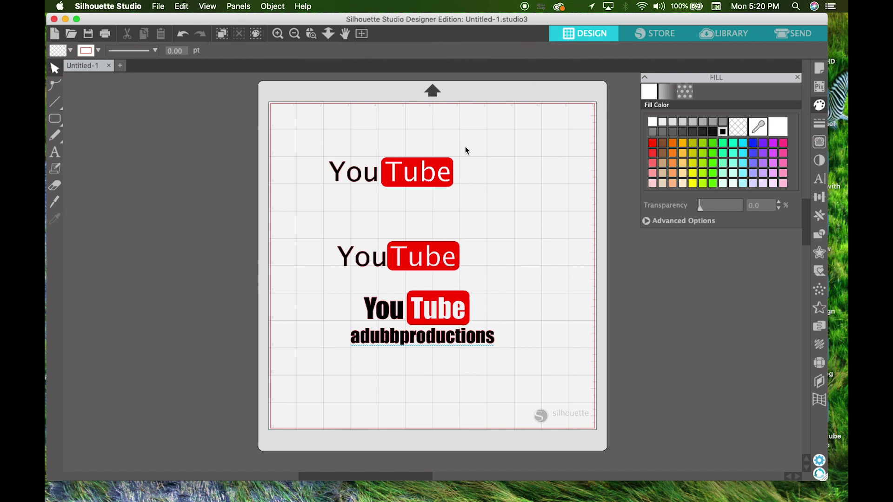
# - Delete the two upper logos in the thin font
pyautogui.moveTo(289, 138); pyautogui.dragTo(446, 264)
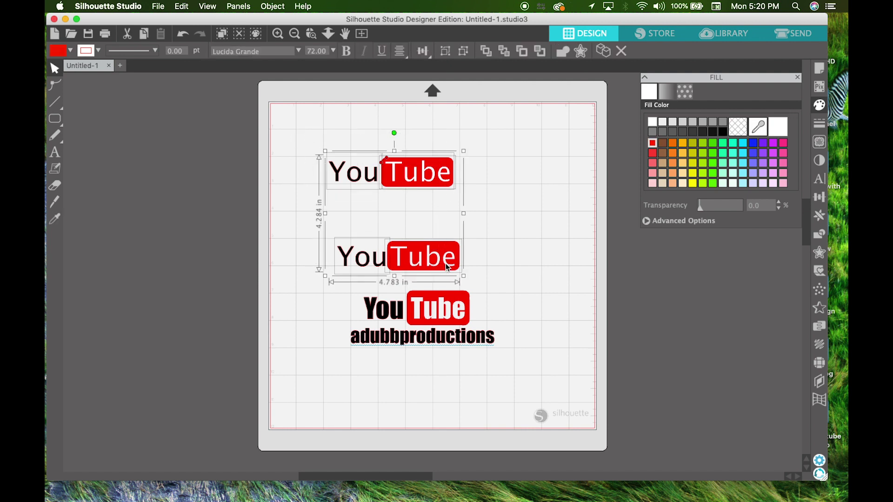
pyautogui.press('Delete')
# - Select the Impact logo together with the "adubbproductions" text and open the alignment options
pyautogui.moveTo(345, 255); pyautogui.dragTo(489, 348)
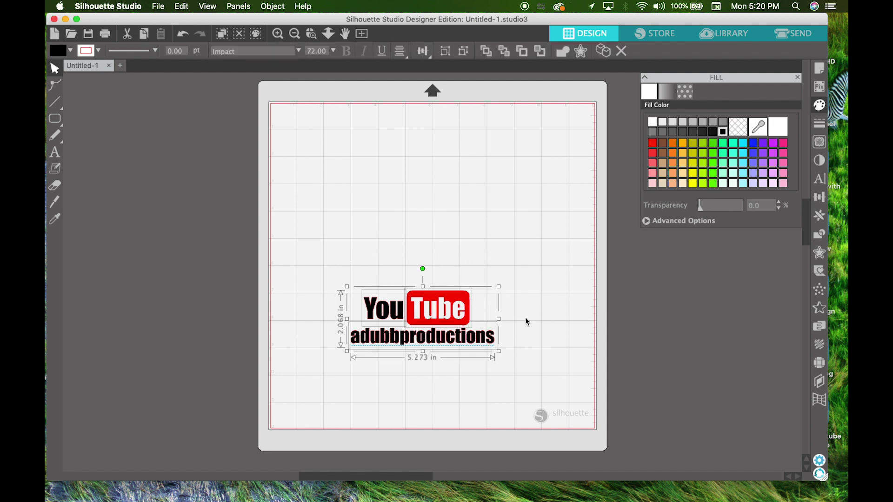
pyautogui.click(820, 198)
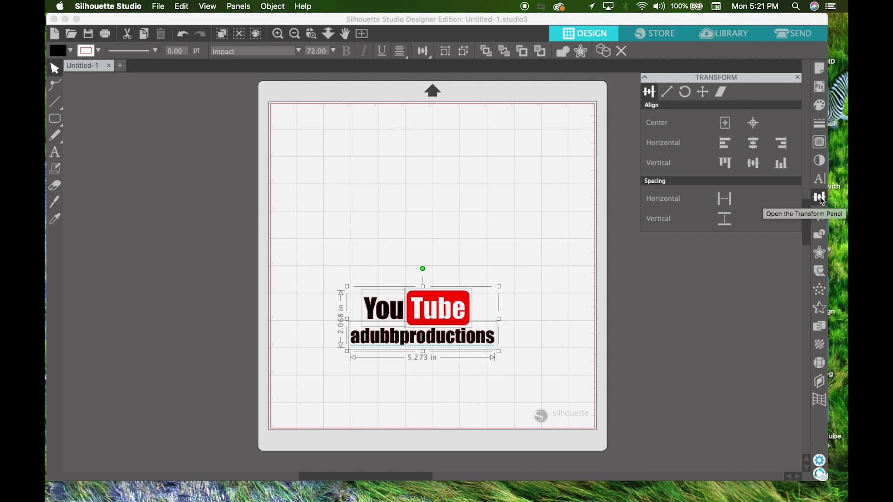
pyautogui.click(755, 148)
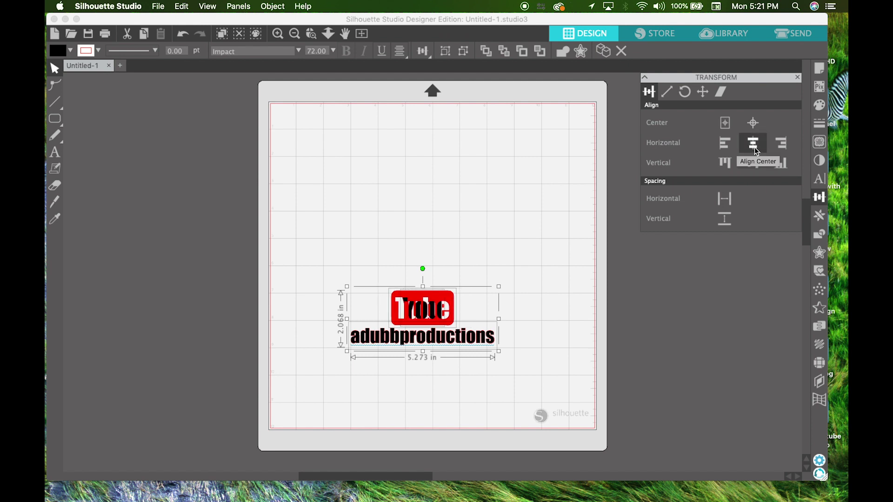
pyautogui.press('super+z')
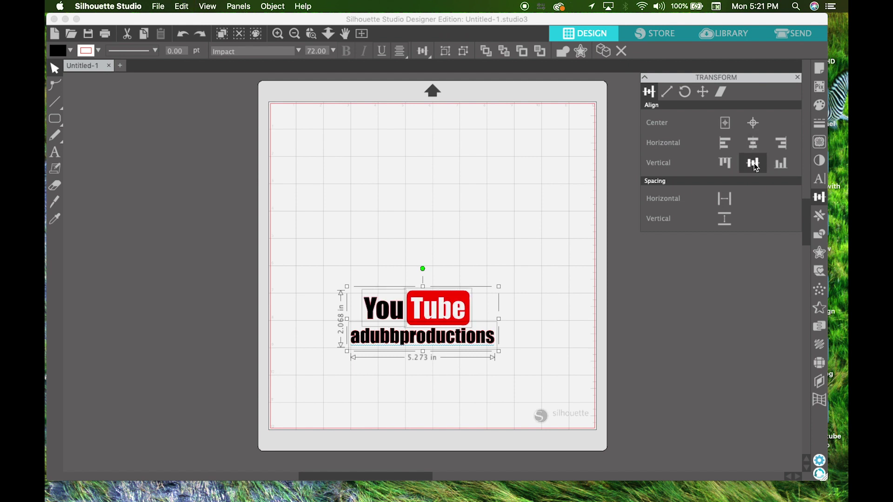
pyautogui.click(754, 162)
pyautogui.press('super+z')
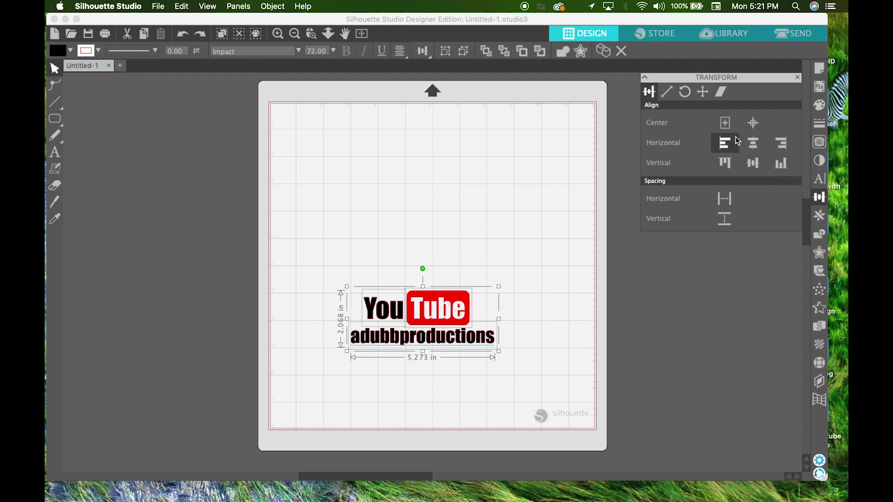
pyautogui.click(747, 128)
pyautogui.press('super+z')
# - Center the selected logo and text as one unit on the page
pyautogui.click(727, 125)
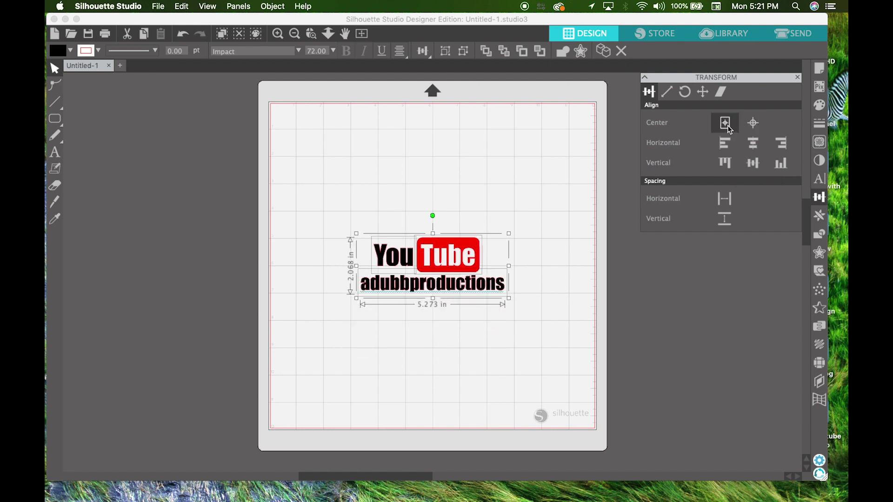
pyautogui.click(723, 207)
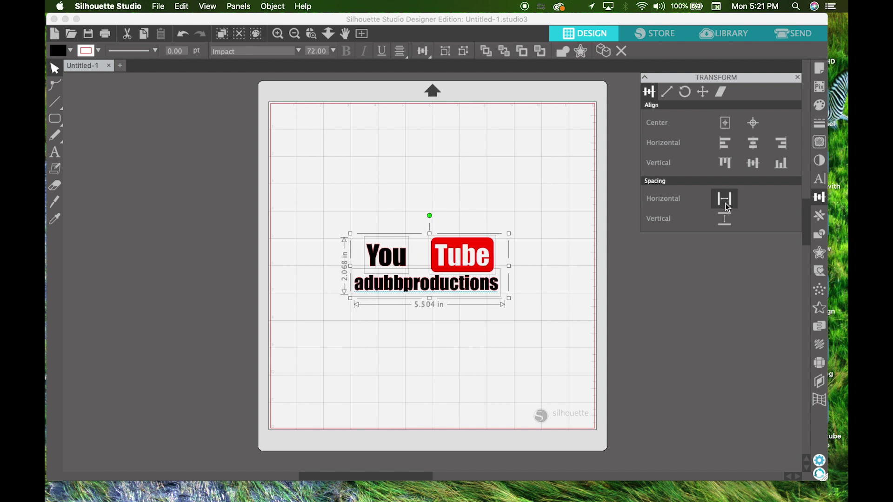
pyautogui.click(726, 217)
pyautogui.click(725, 218)
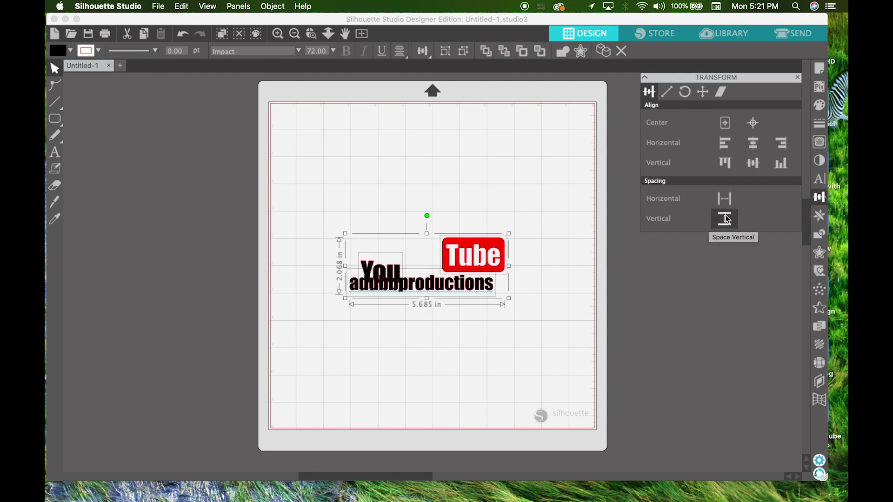
pyautogui.press('super+z')
pyautogui.press('super+z')
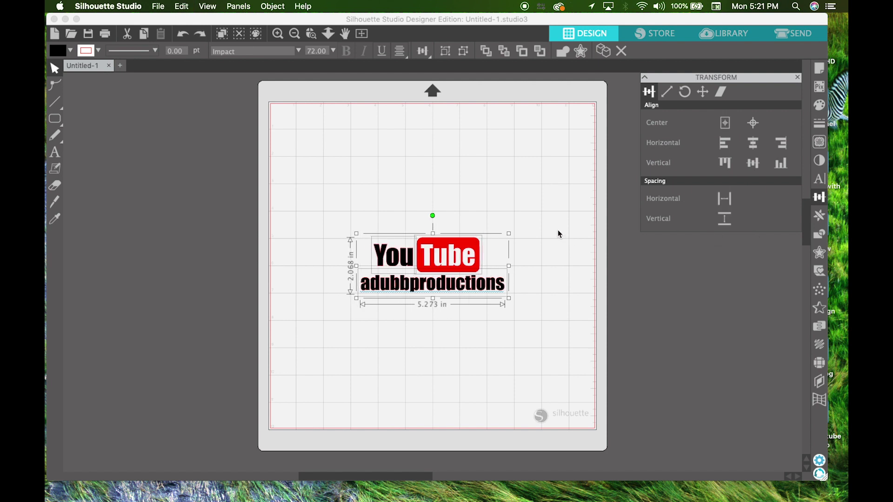
# - Shift the "YouTube" logo sideways so that it sits centered above the "adubbproductions" text
pyautogui.click(557, 230)
pyautogui.click(470, 255)
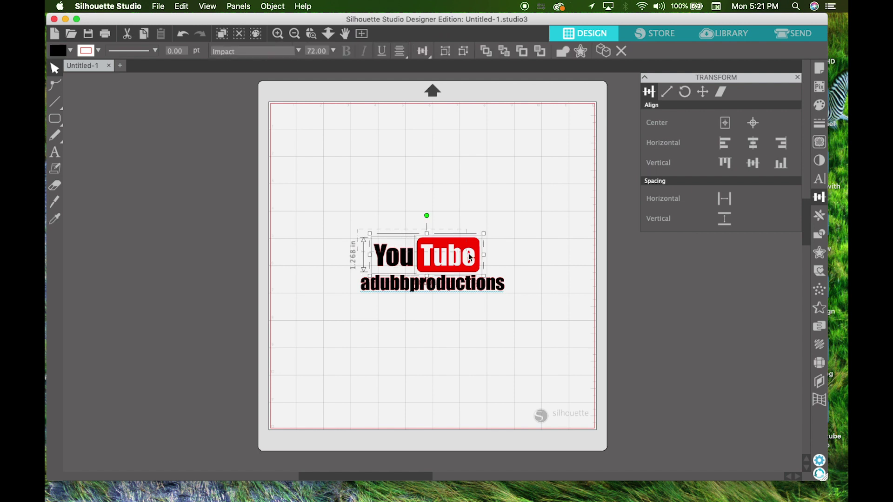
pyautogui.moveTo(471, 255); pyautogui.dragTo(482, 254)
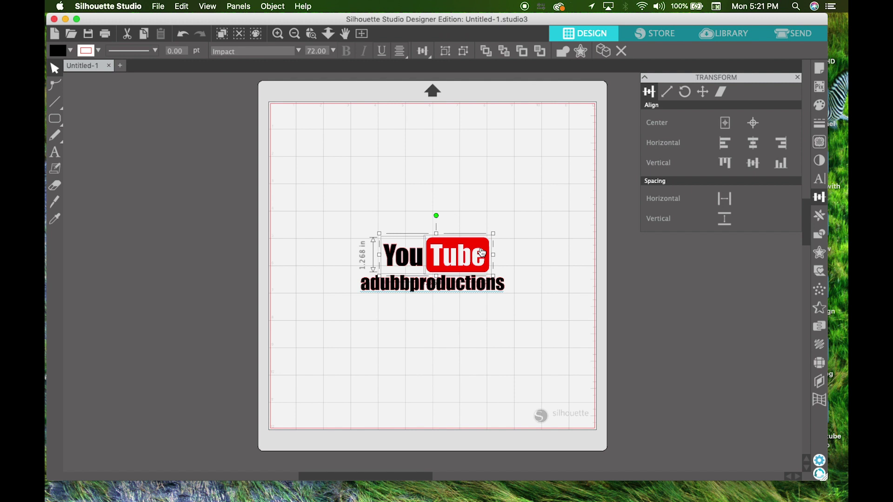
pyautogui.moveTo(481, 253); pyautogui.dragTo(482, 253)
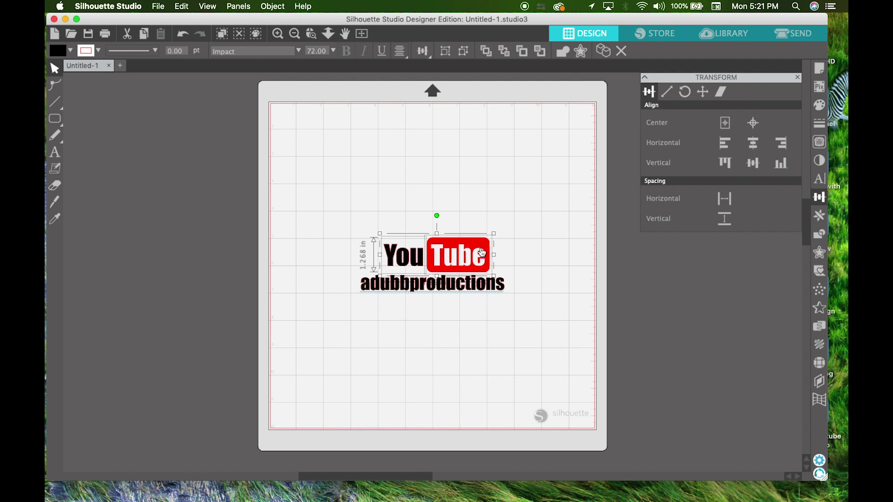
pyautogui.moveTo(482, 252); pyautogui.dragTo(481, 252)
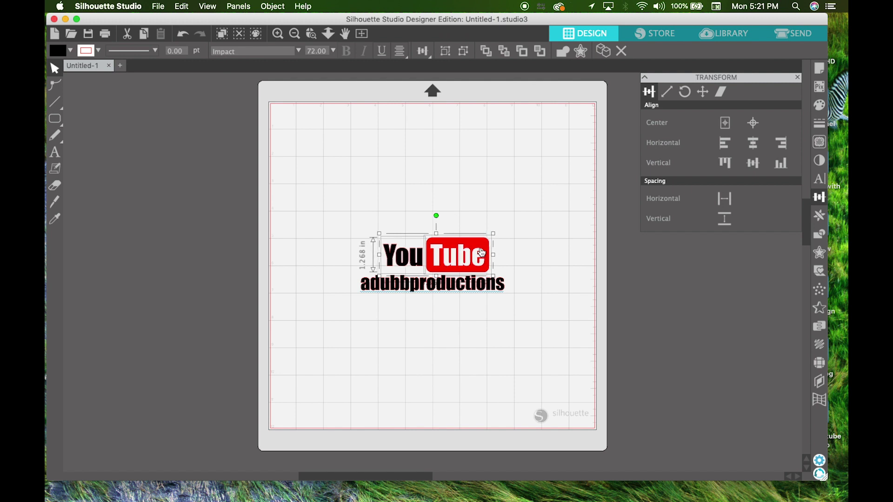
pyautogui.click(508, 253)
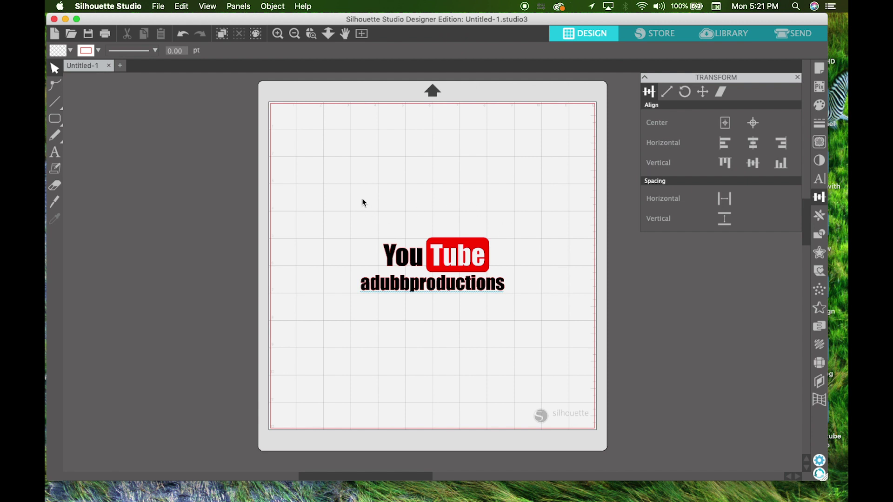
# - Group the "YouTube" logo and the "adubbproductions" text into one object
pyautogui.moveTo(353, 207); pyautogui.dragTo(496, 313)
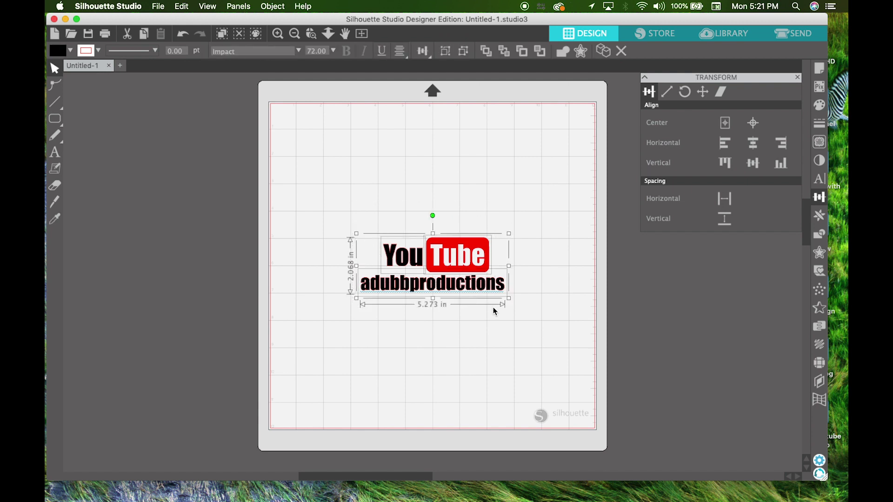
pyautogui.rightClick(491, 294)
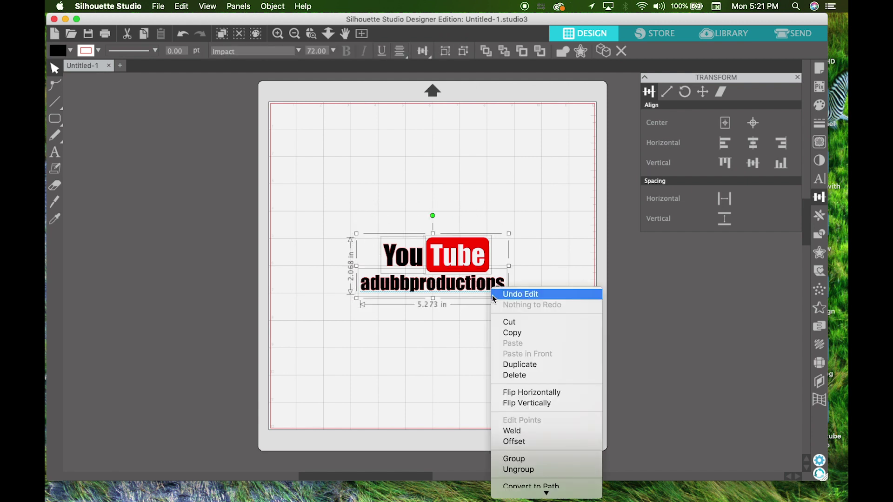
pyautogui.click(531, 463)
pyautogui.click(548, 323)
# - Move the grouped logo to the upper part of the page and enlarge it proportionally to about 9.05 in wide
pyautogui.moveTo(501, 293); pyautogui.dragTo(471, 204)
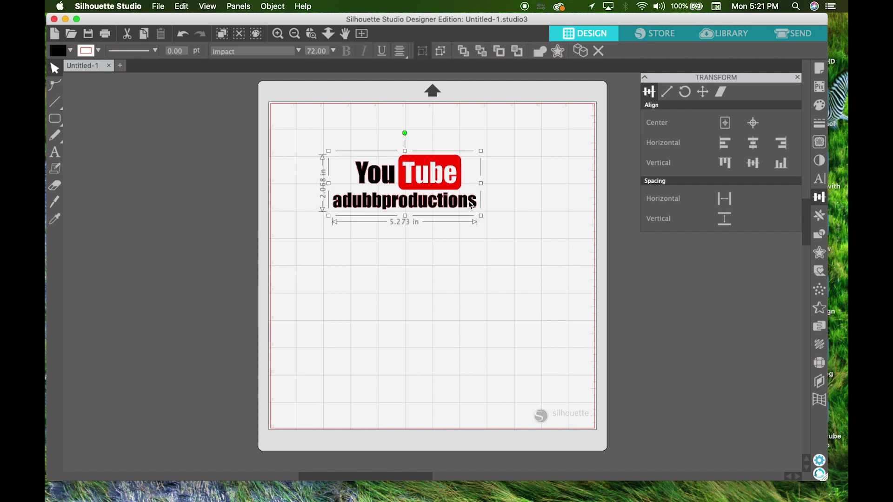
pyautogui.moveTo(482, 217); pyautogui.dragTo(568, 279)
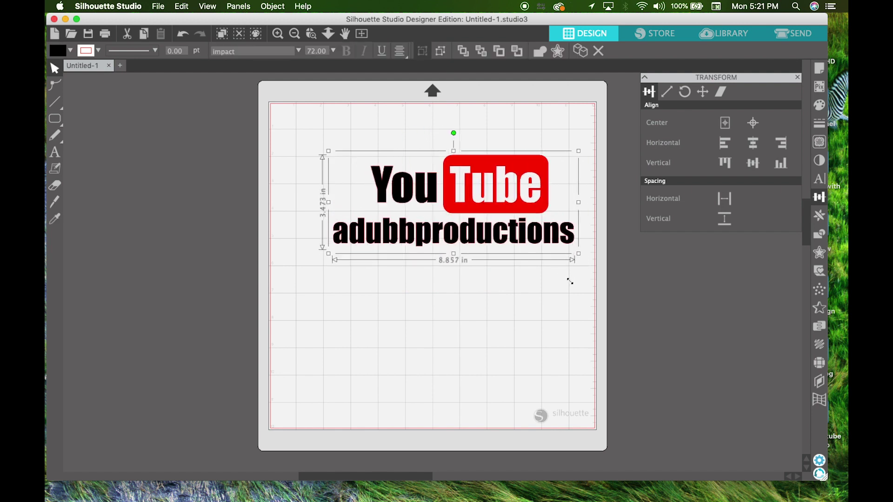
pyautogui.moveTo(502, 198); pyautogui.dragTo(466, 189)
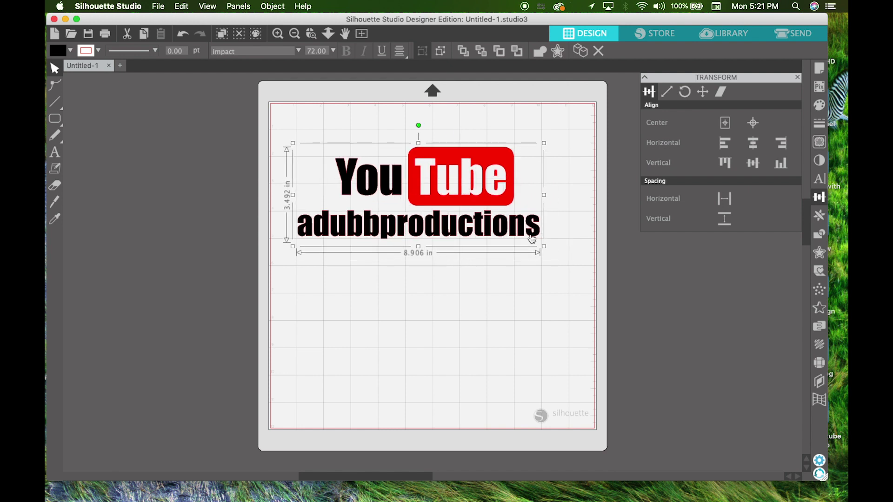
pyautogui.moveTo(543, 246); pyautogui.dragTo(547, 248)
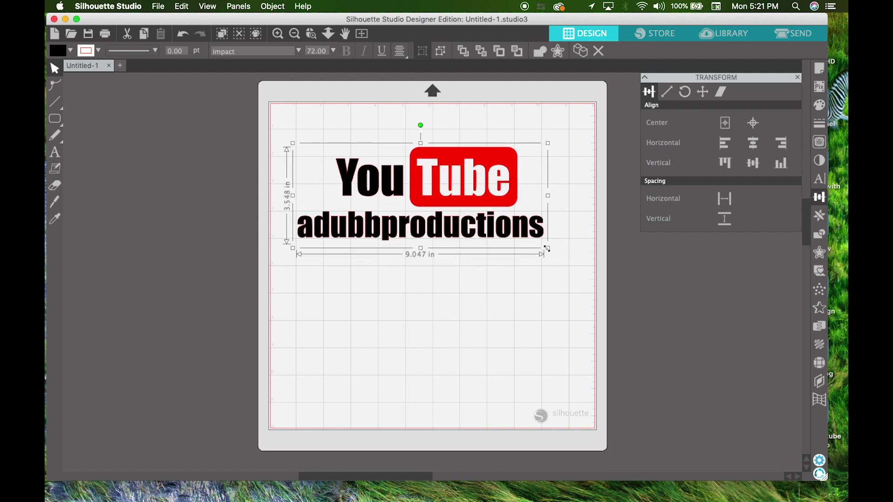
# - Flip the grouped logo horizontally and place it in the upper-left corner of the cutting area
pyautogui.rightClick(513, 227)
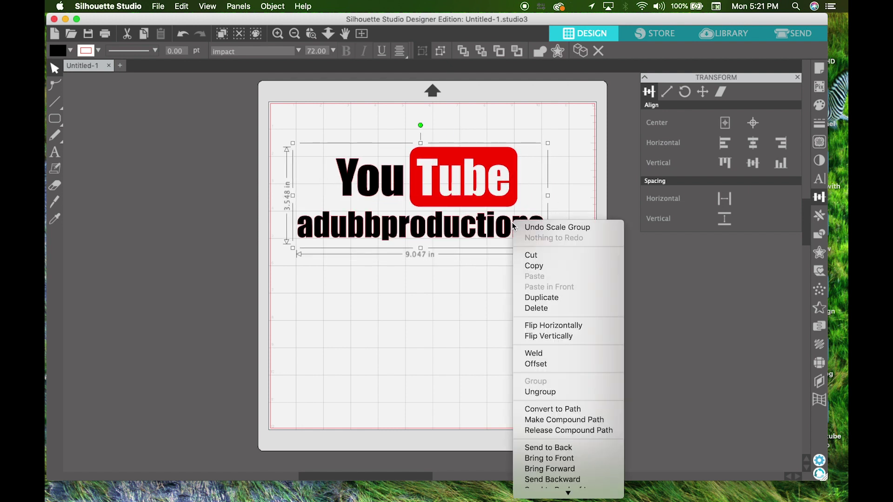
pyautogui.click(539, 327)
pyautogui.moveTo(477, 202); pyautogui.dragTo(454, 162)
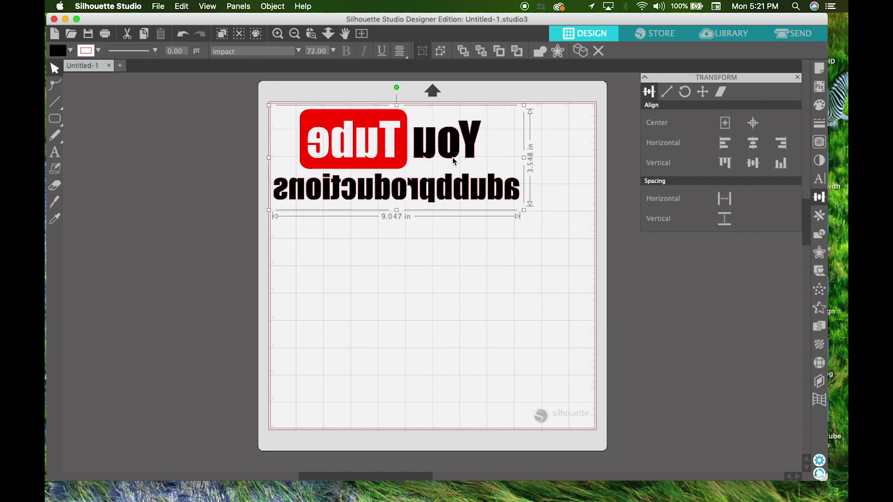
# - Set the send actions to be organized by fill color and exclude the red fill, leaving only black to cut
pyautogui.click(792, 43)
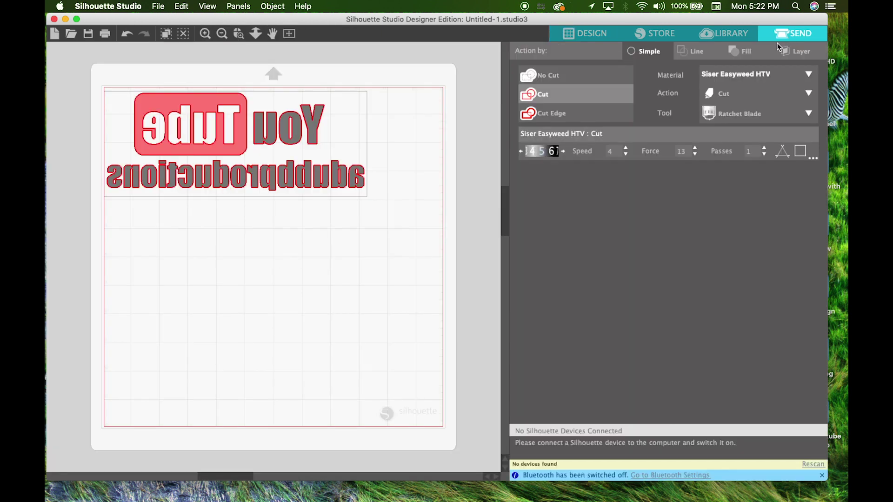
pyautogui.click(745, 54)
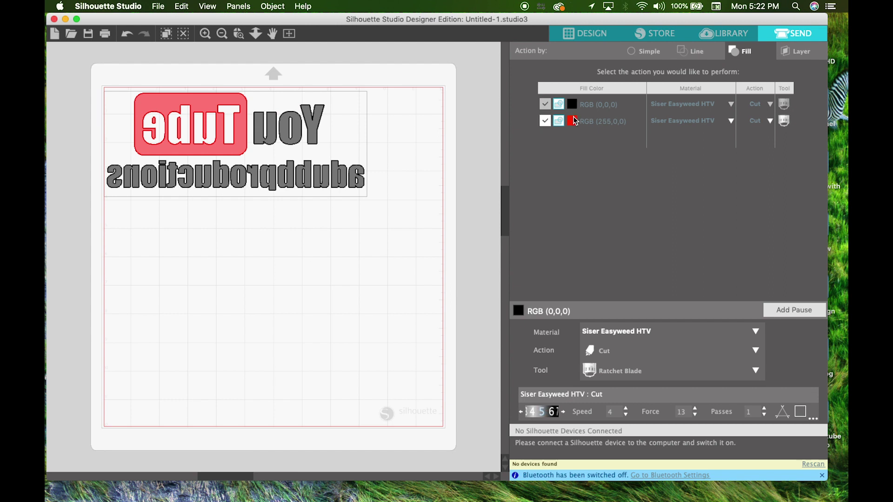
pyautogui.click(546, 121)
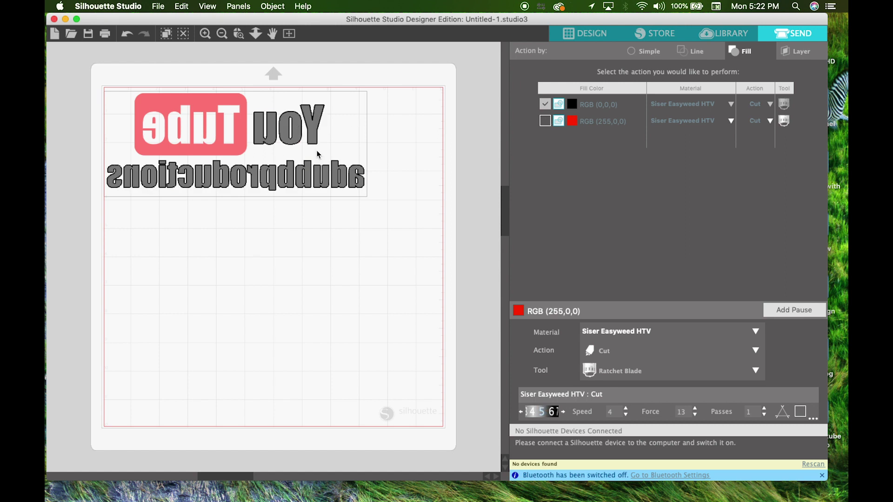
# - Switch the cut to the red fill only, then enable both the black and red fills for cutting again
pyautogui.click(545, 105)
pyautogui.click(545, 122)
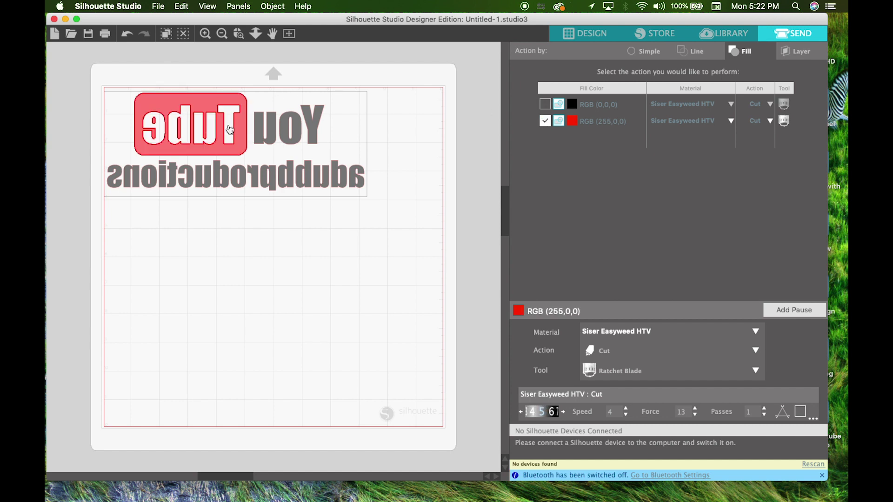
pyautogui.click(545, 121)
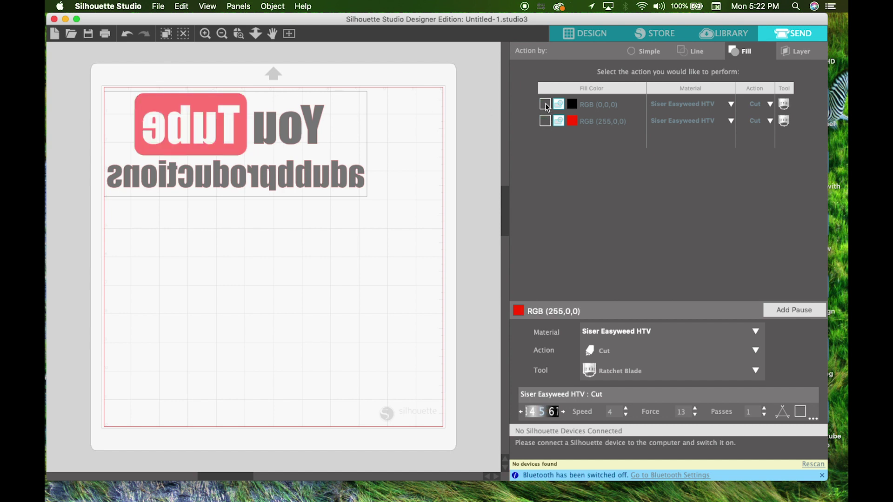
pyautogui.click(545, 105)
pyautogui.click(545, 121)
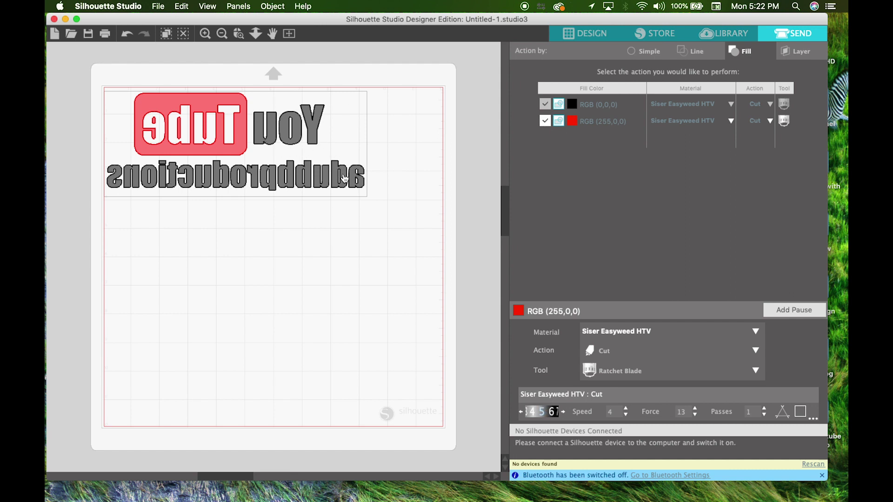
# - Turn off cutting for the black fill and then the red fill, and return to the design workspace
pyautogui.click(544, 104)
pyautogui.click(547, 107)
pyautogui.click(548, 118)
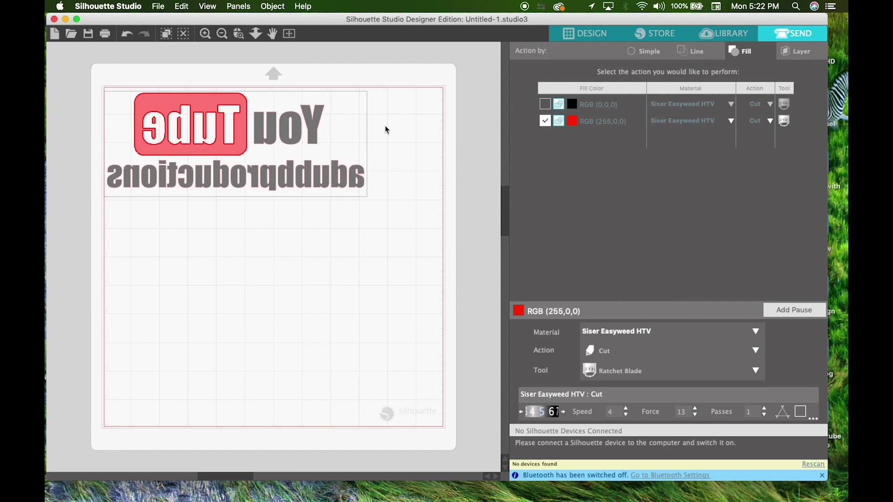
pyautogui.click(546, 121)
pyautogui.click(593, 35)
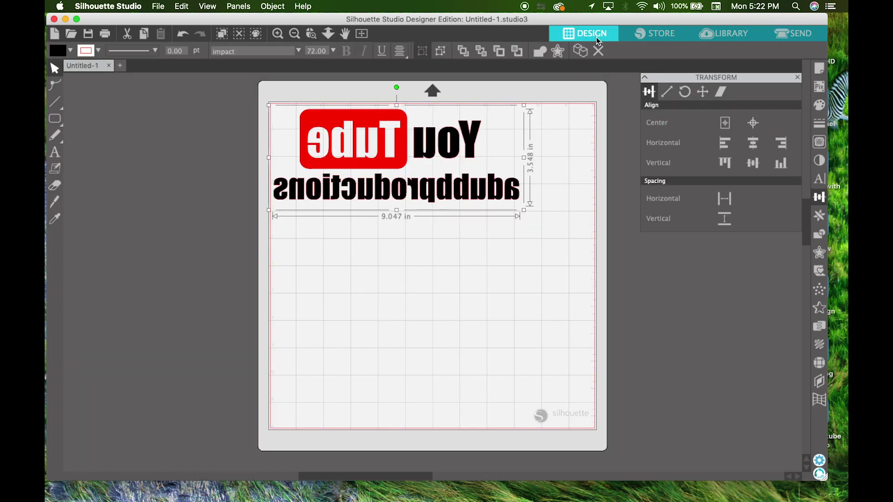